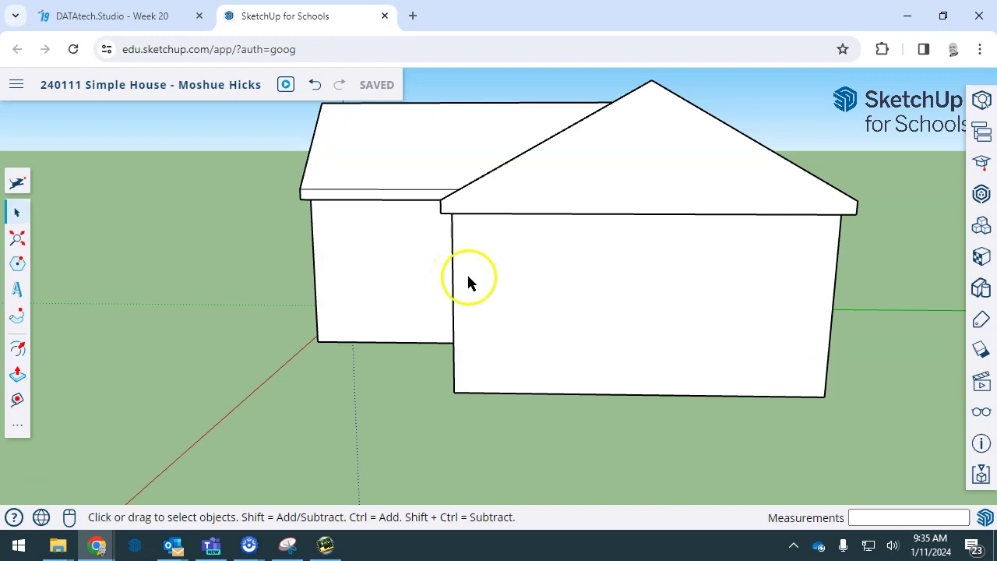
Draw a door rectangle about 5' wide and 7' 4" tall on the front gable wall, starting from its bottom edge
{"action": "middle_click_drag", "start_coordinate": [450, 278], "coordinate": [578, 276]}
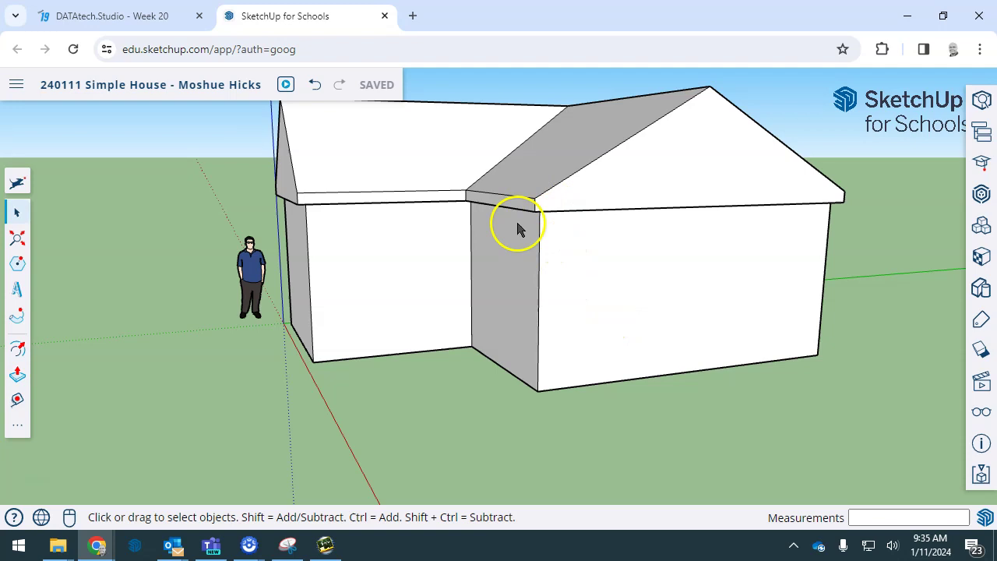
{"action": "middle_click_drag", "start_coordinate": [659, 307], "coordinate": [550, 299]}
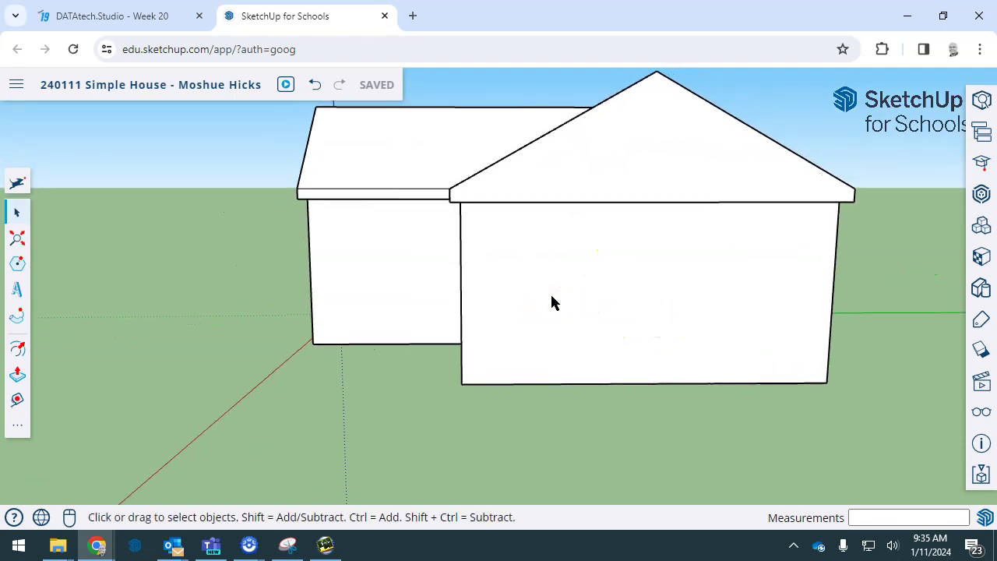
{"action": "key", "text": "r"}
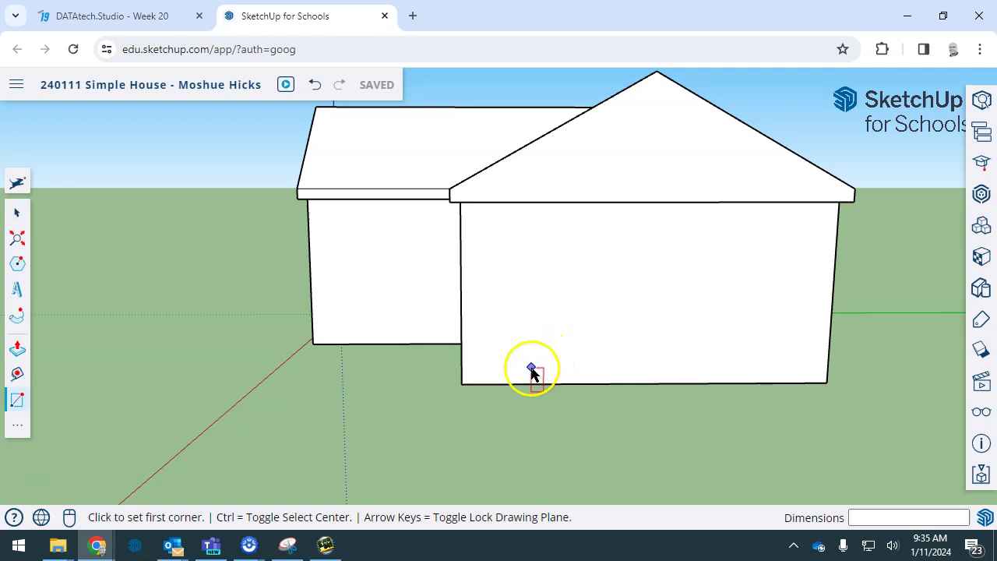
{"action": "left_click", "coordinate": [509, 383]}
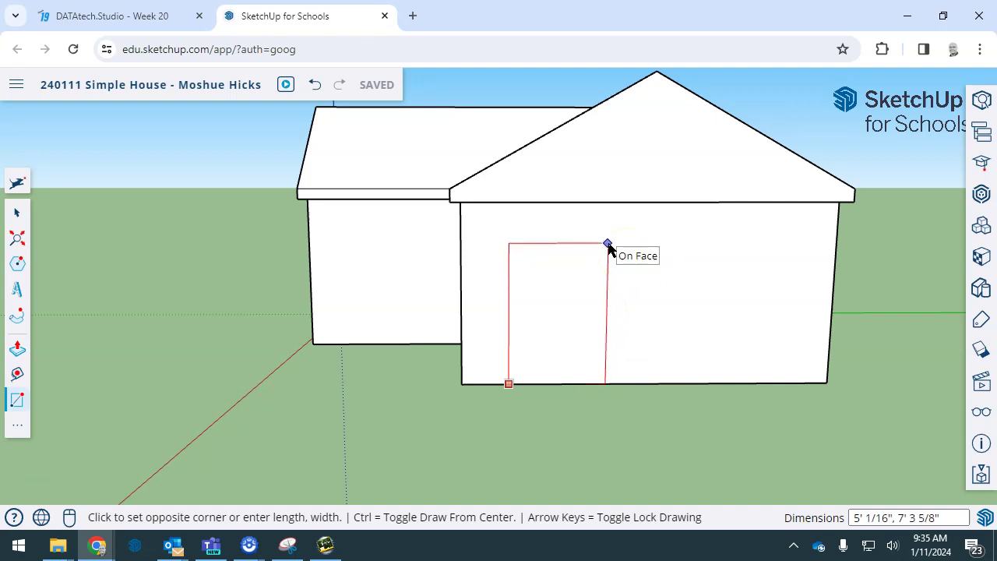
{"action": "left_click", "coordinate": [607, 244]}
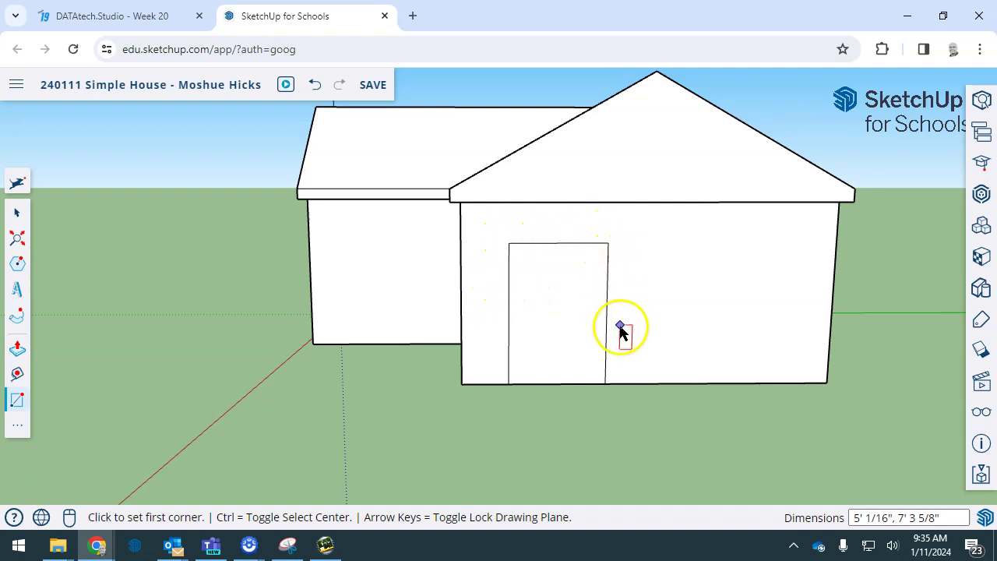
Try an inward offset of the whole door outline by about 4 1/2", then undo it
{"action": "key", "text": "space"}
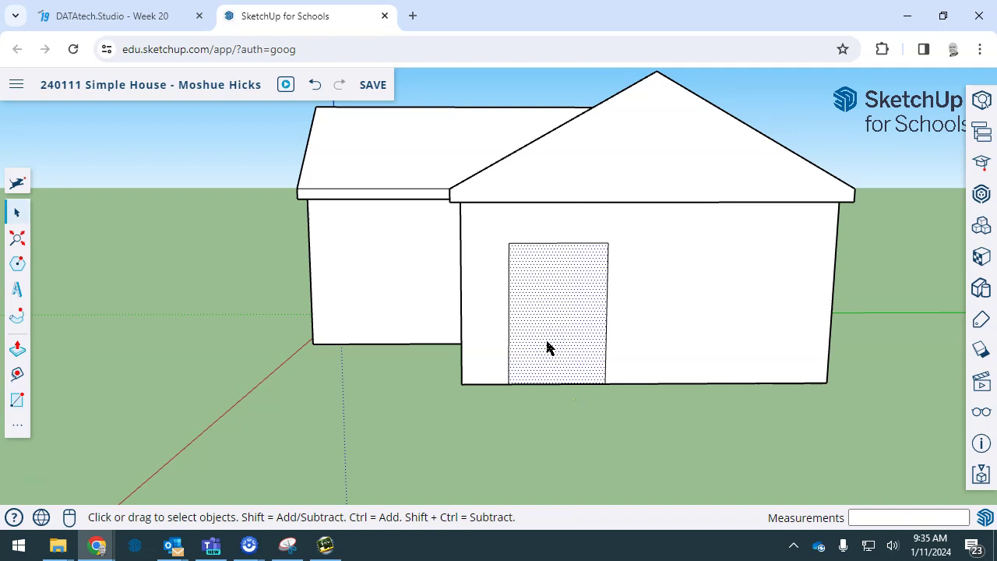
{"action": "key", "text": "f"}
{"action": "left_click", "coordinate": [601, 305]}
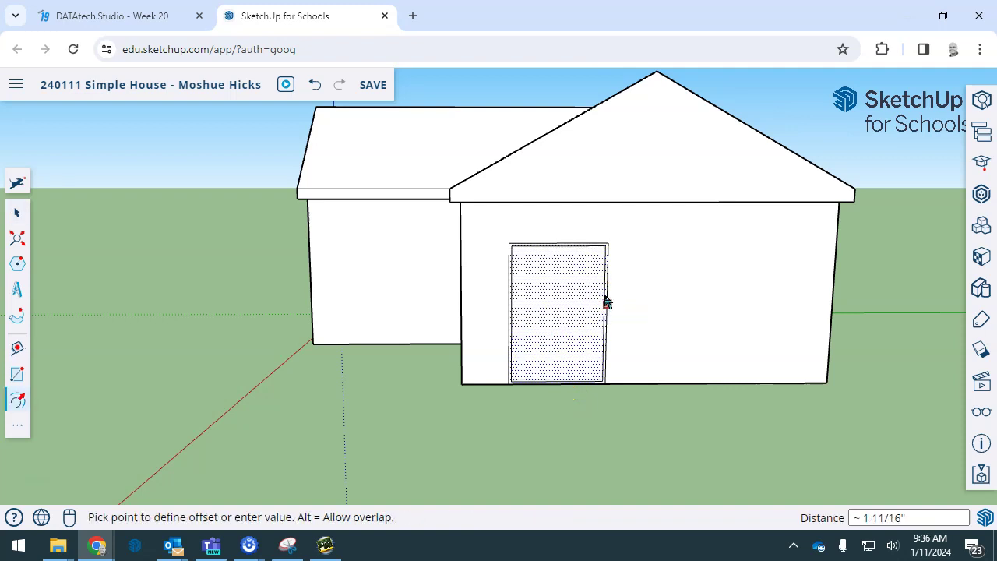
{"action": "left_click", "coordinate": [601, 305]}
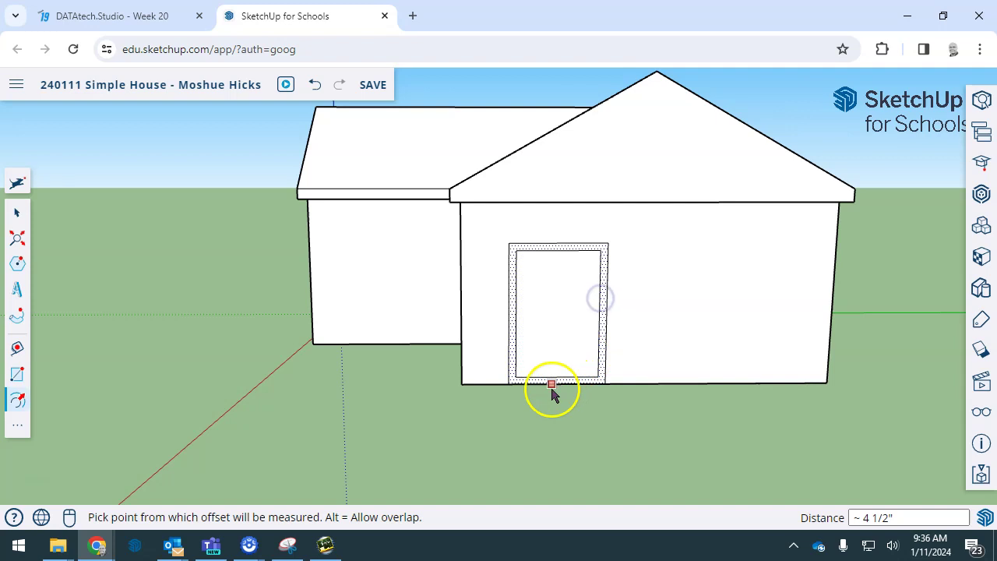
{"action": "scroll", "coordinate": [552, 396], "scroll_direction": "up", "scroll_amount": 5}
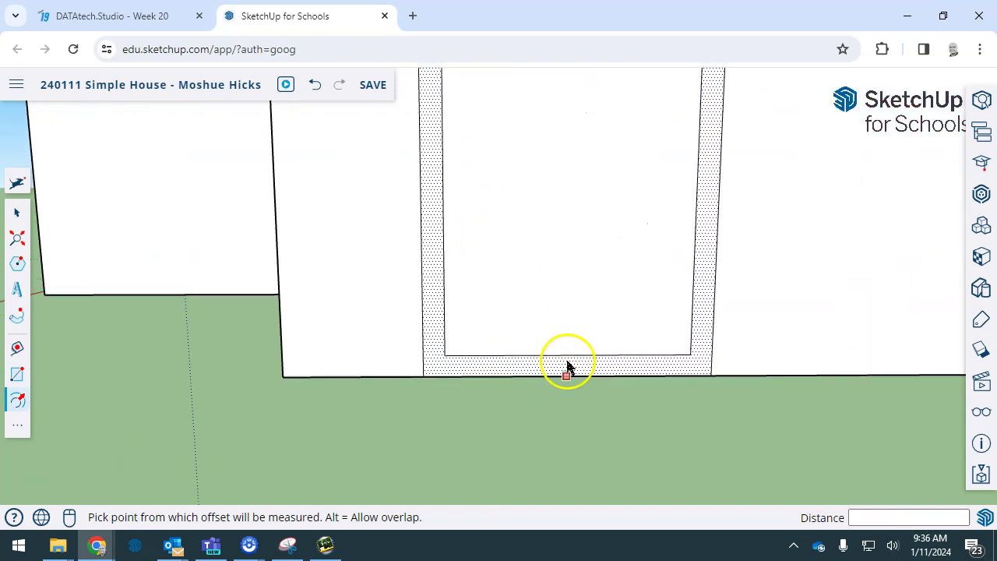
{"action": "scroll", "coordinate": [571, 352], "scroll_direction": "down", "scroll_amount": 2}
{"action": "scroll", "coordinate": [571, 352], "scroll_direction": "down", "scroll_amount": 2}
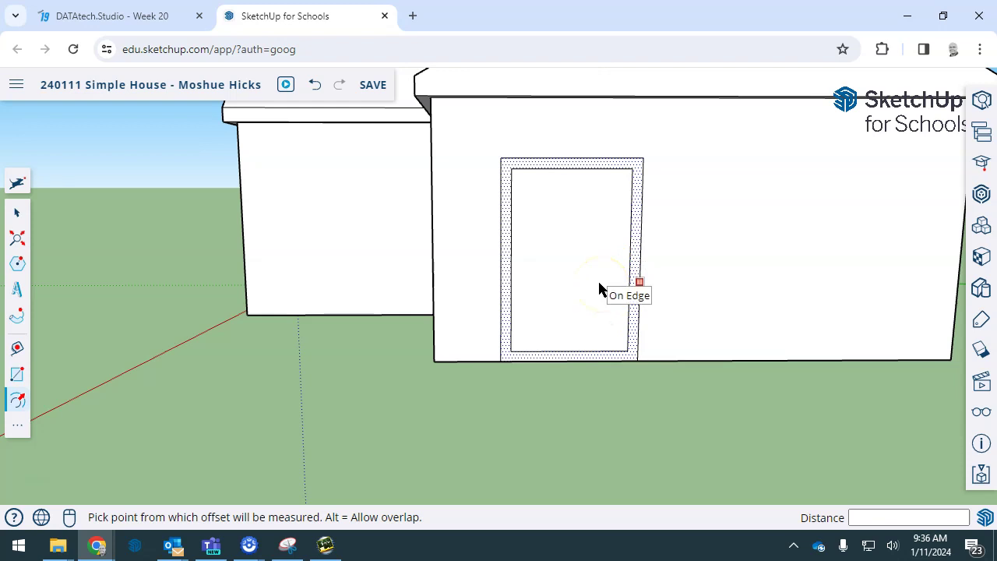
{"action": "key", "text": "ctrl+z"}
{"action": "key", "text": "space"}
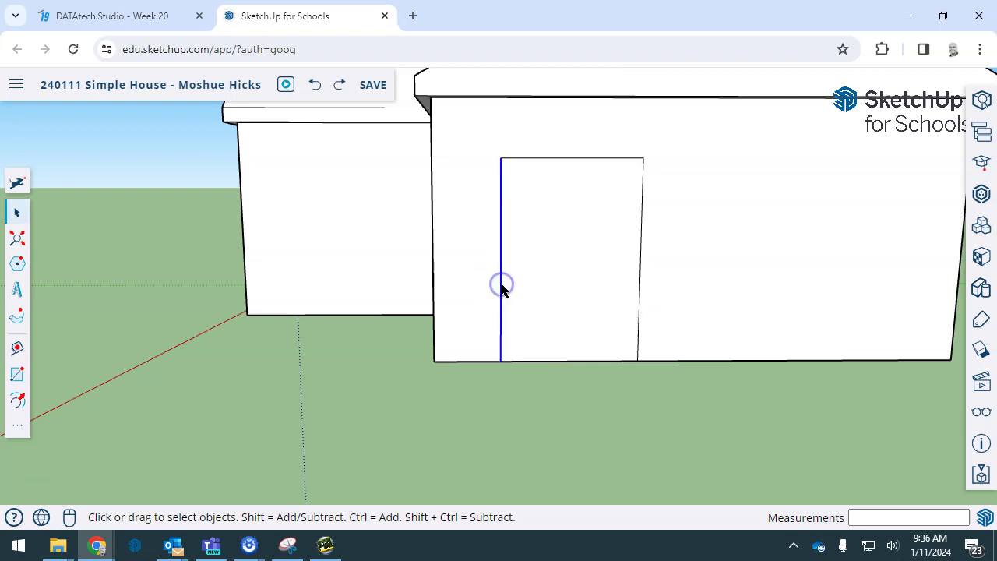
{"action": "left_click", "coordinate": [550, 158], "text": "shift"}
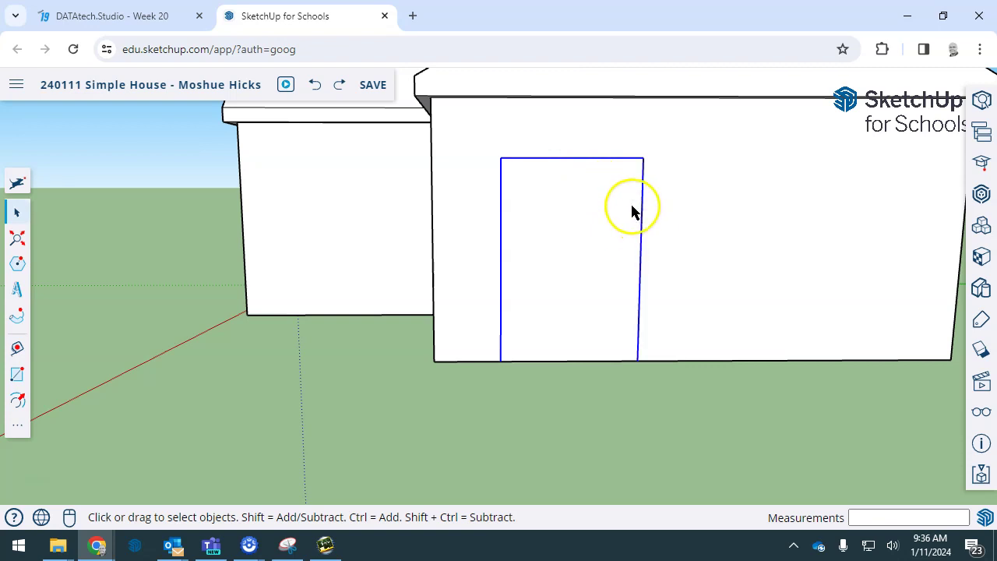
{"action": "key", "text": "f"}
{"action": "left_click", "coordinate": [640, 164]}
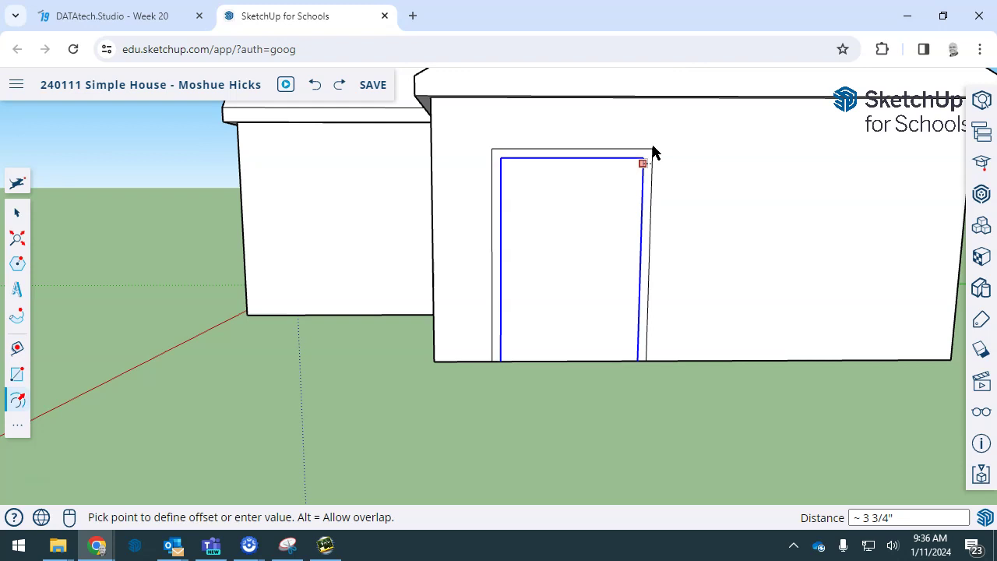
{"action": "key", "text": "Escape"}
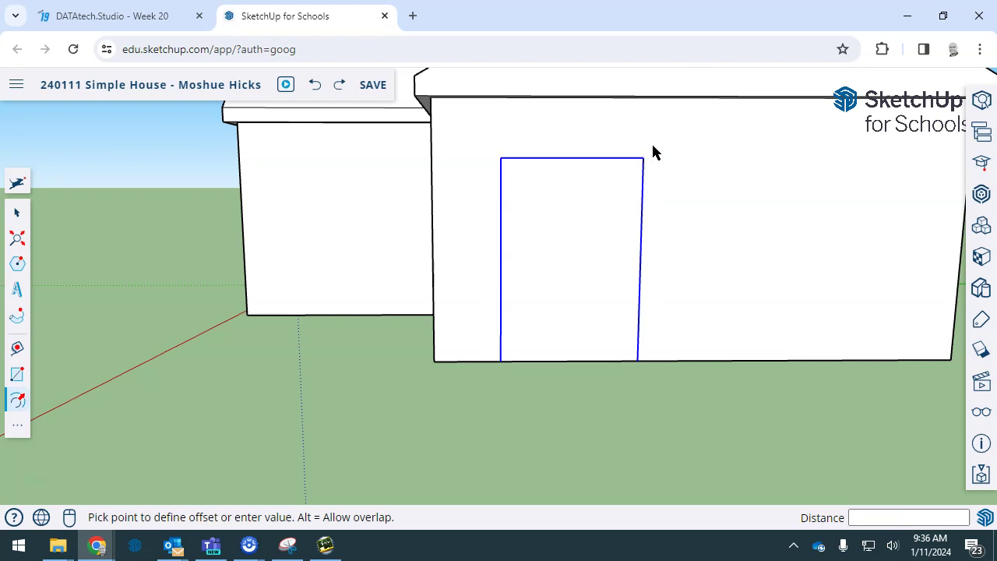
Offset the door face's outline inward by about 4 3/8" to form a frame
{"action": "key", "text": "space"}
{"action": "left_click", "coordinate": [700, 291]}
{"action": "left_click", "coordinate": [586, 288]}
{"action": "key", "text": "f"}
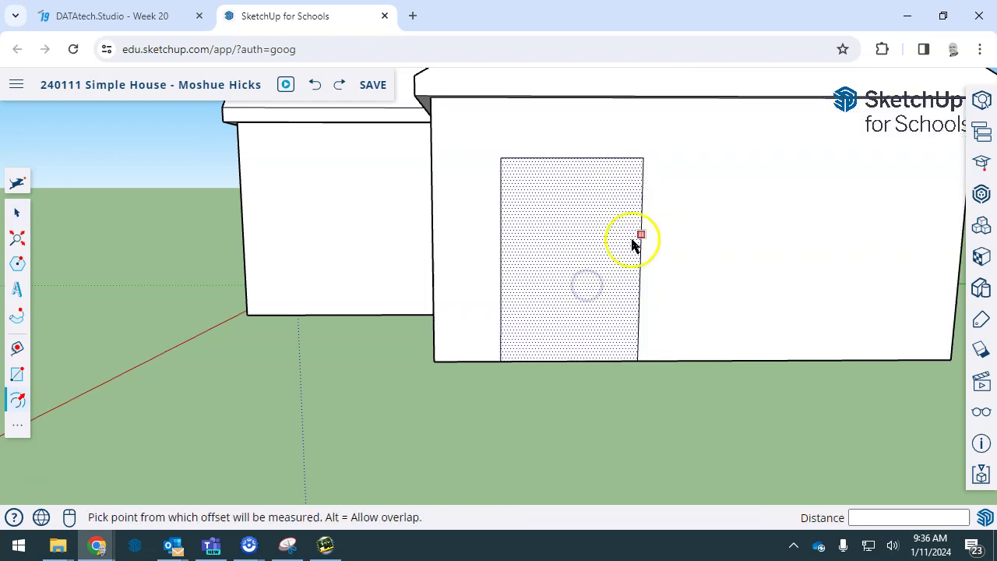
{"action": "left_click", "coordinate": [640, 227]}
{"action": "key", "text": "Escape"}
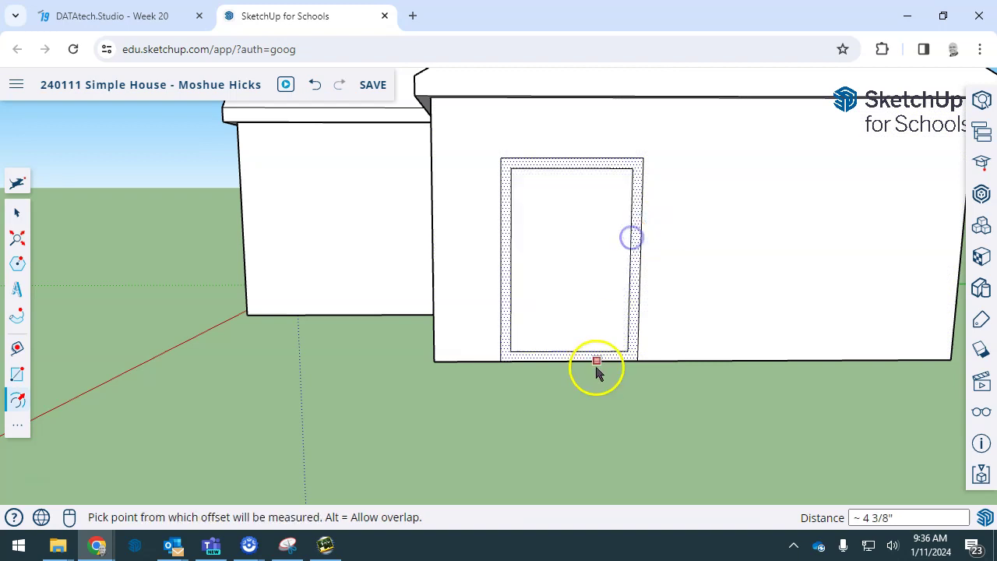
Pull the door frame face out from the wall by about 4 9/16"
{"action": "key", "text": "space"}
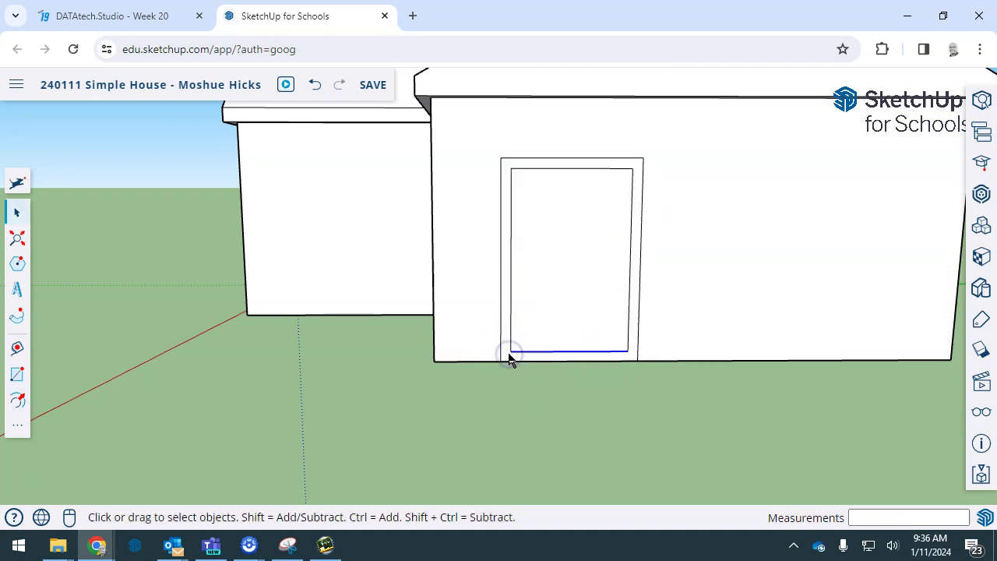
{"action": "left_click", "coordinate": [506, 352]}
{"action": "middle_click_drag", "start_coordinate": [507, 352], "coordinate": [716, 371]}
{"action": "left_click", "coordinate": [640, 351]}
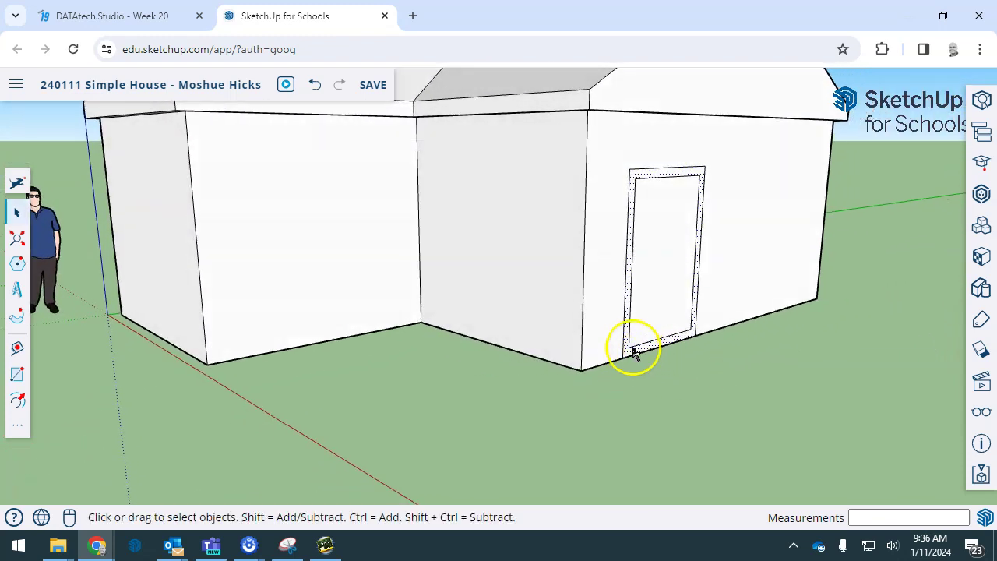
{"action": "key", "text": "p"}
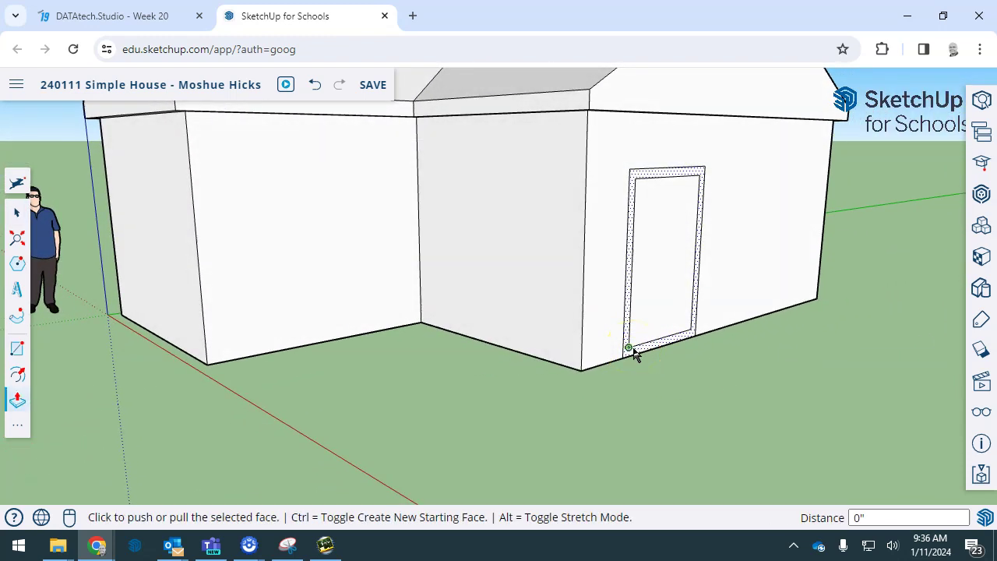
{"action": "left_click", "coordinate": [635, 354]}
{"action": "left_click", "coordinate": [636, 351]}
Push the top face of the frame's bottom rail down about 4 3/8" to remove the rail from the doorway
{"action": "middle_click_drag", "start_coordinate": [716, 345], "coordinate": [526, 418]}
{"action": "scroll", "coordinate": [548, 421], "scroll_direction": "up", "scroll_amount": 3}
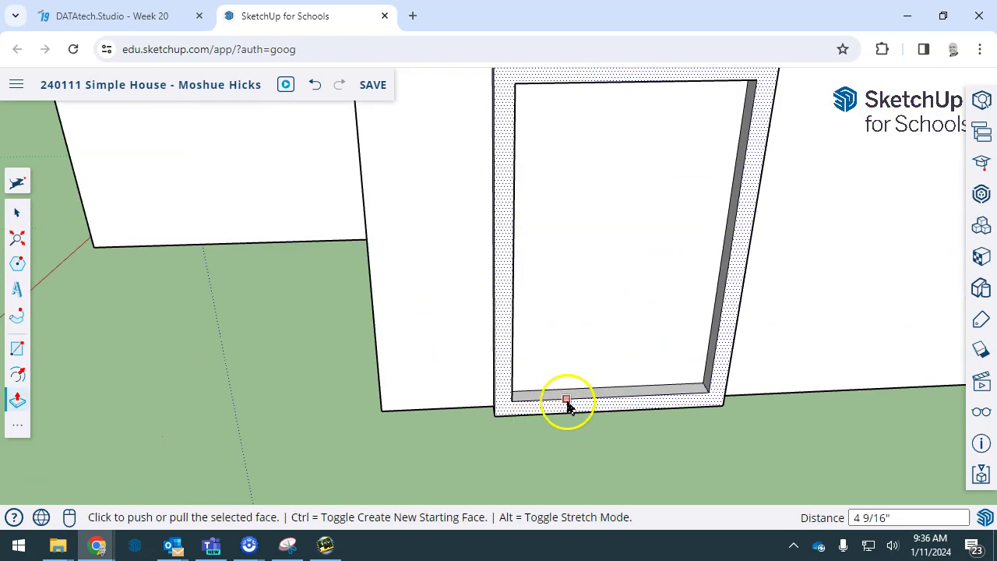
{"action": "key", "text": "space"}
{"action": "left_click", "coordinate": [600, 393]}
{"action": "middle_click_drag", "start_coordinate": [613, 426], "coordinate": [575, 228]}
{"action": "right_click", "coordinate": [575, 228]}
{"action": "middle_click_drag", "start_coordinate": [510, 397], "coordinate": [599, 408]}
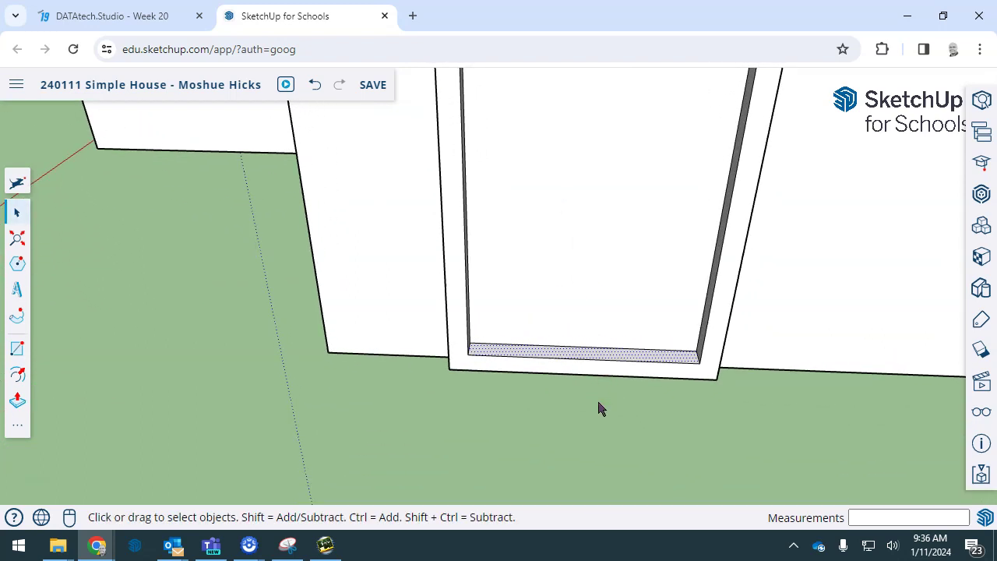
{"action": "key", "text": "p"}
{"action": "scroll", "coordinate": [591, 389], "scroll_direction": "up", "scroll_amount": 3}
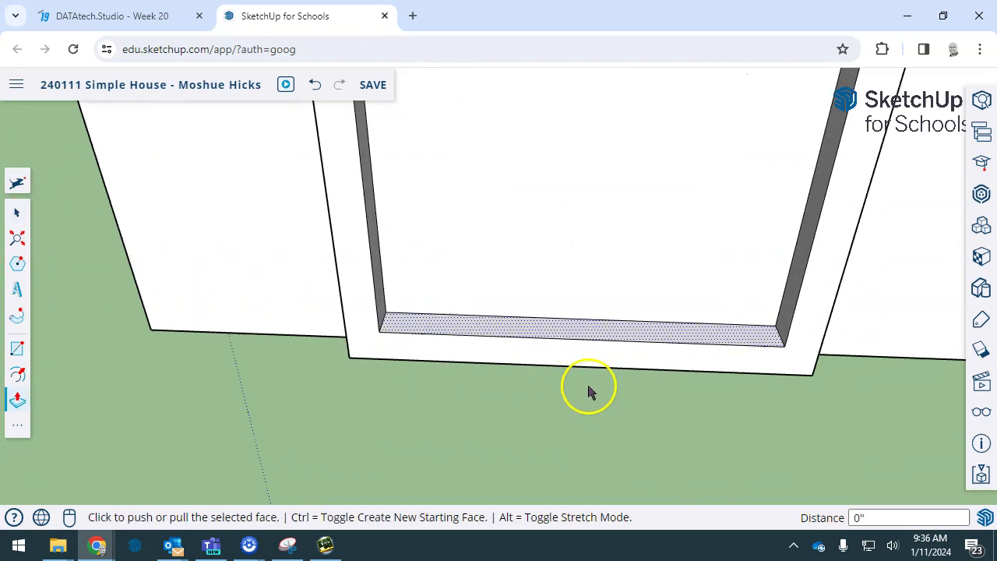
{"action": "left_click", "coordinate": [583, 337]}
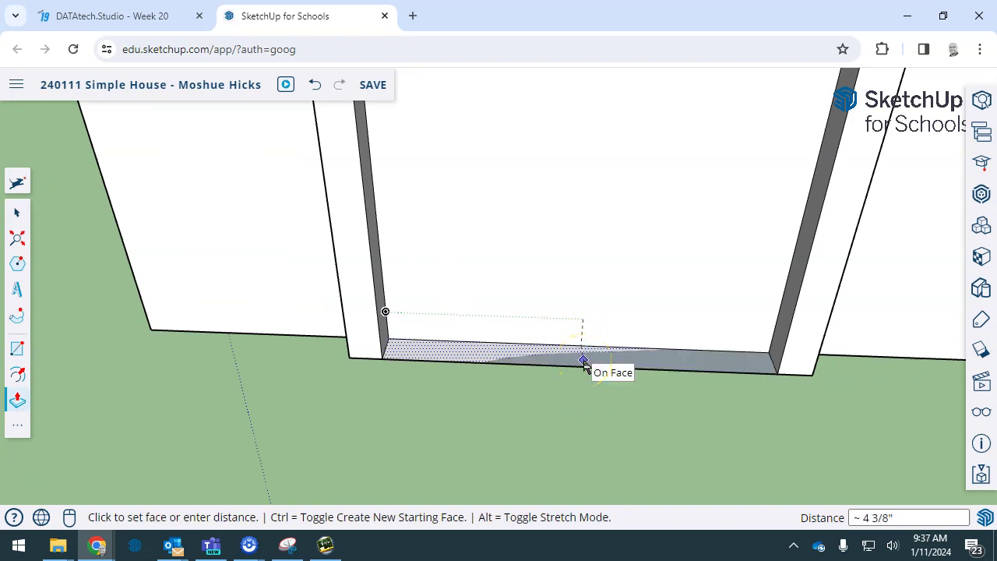
{"action": "left_click", "coordinate": [584, 364]}
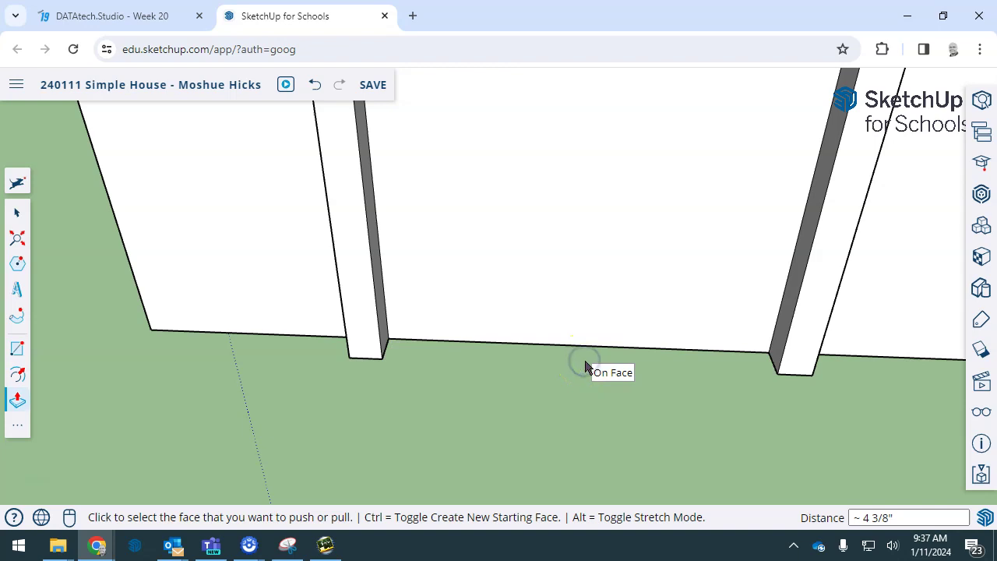
Draw a 4 9/16" line straight across the outer side face of the door jamb nearest the house's inside corner, just above the ground
{"action": "middle_click_drag", "start_coordinate": [534, 409], "coordinate": [761, 371]}
{"action": "scroll", "coordinate": [519, 393], "scroll_direction": "down", "scroll_amount": 3}
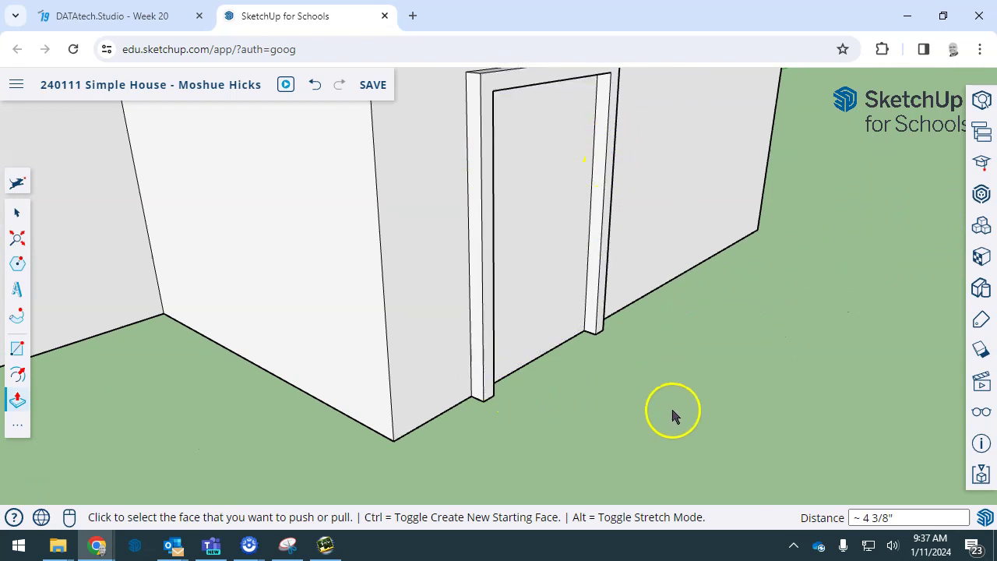
{"action": "middle_click_drag", "start_coordinate": [620, 445], "coordinate": [861, 414]}
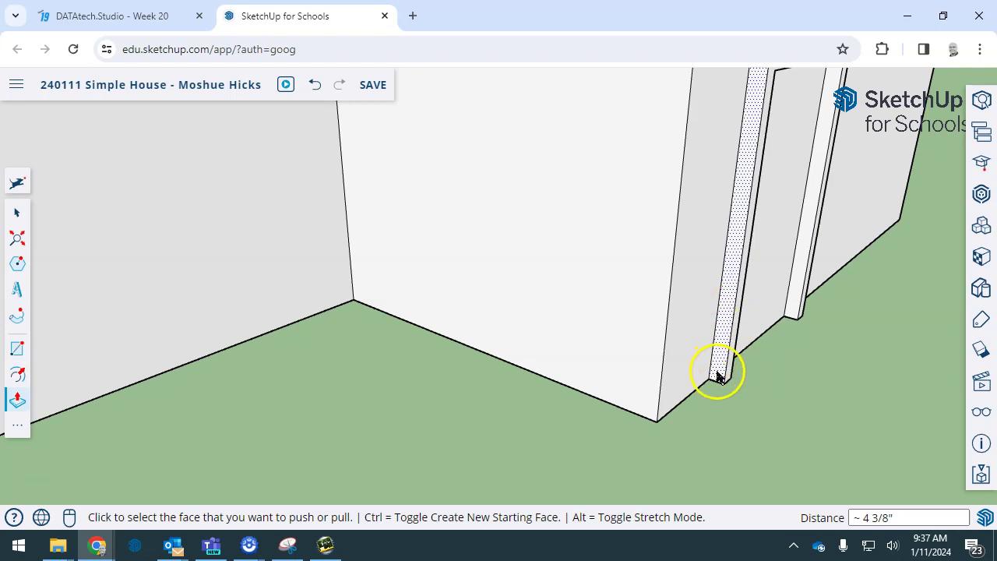
{"action": "scroll", "coordinate": [715, 358], "scroll_direction": "up", "scroll_amount": 2}
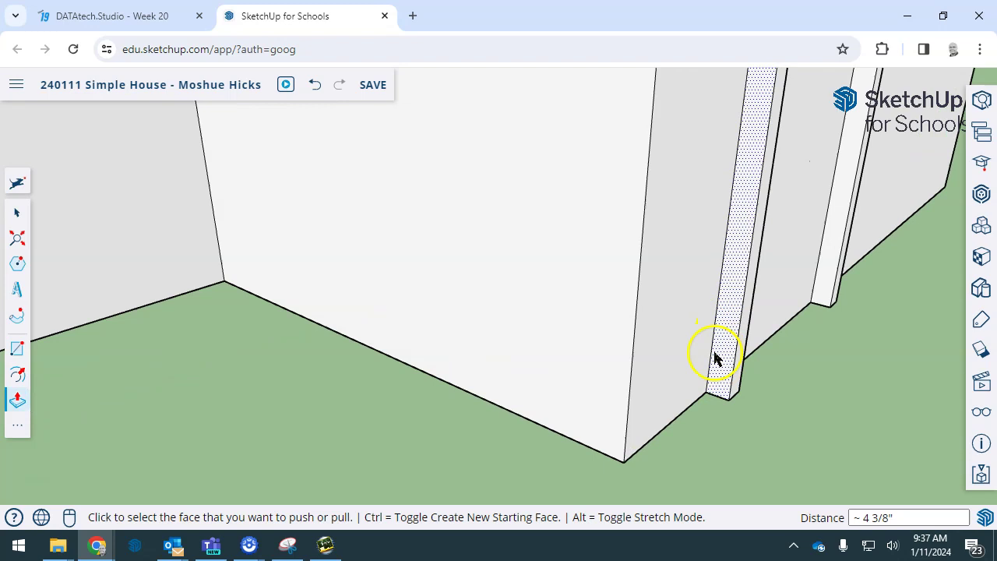
{"action": "key", "text": "l"}
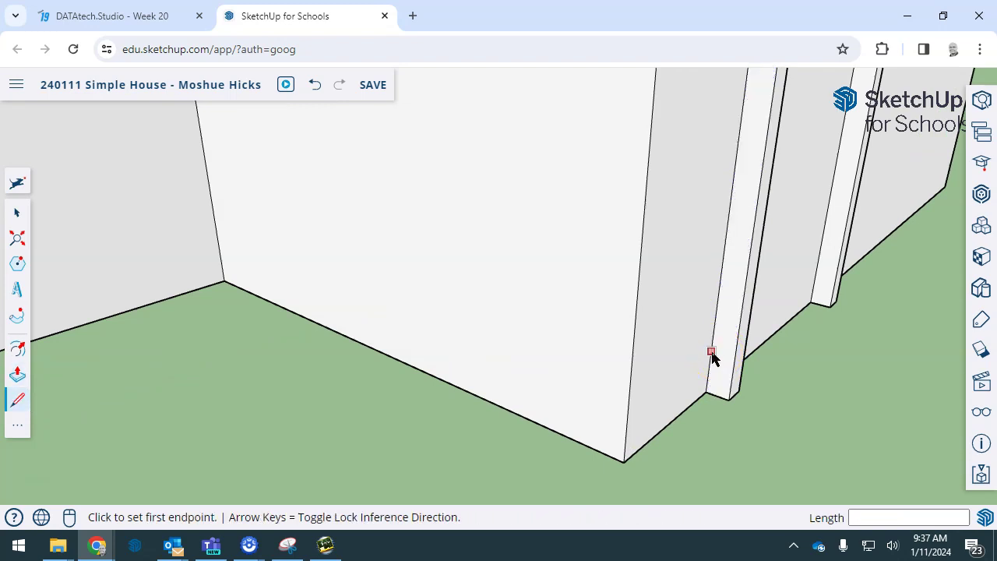
{"action": "scroll", "coordinate": [711, 354], "scroll_direction": "up", "scroll_amount": 3}
{"action": "left_click", "coordinate": [715, 354]}
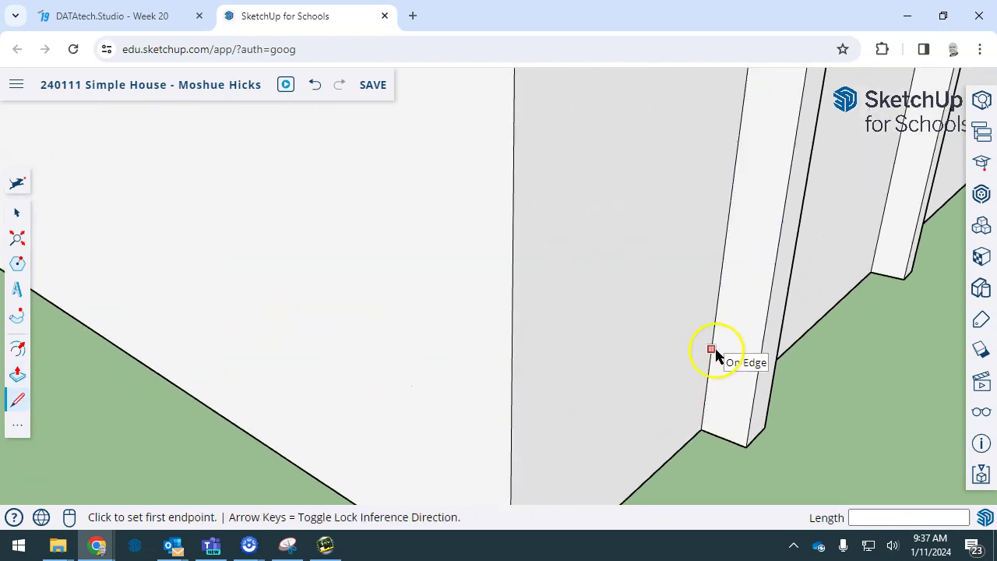
{"action": "left_click", "coordinate": [760, 354]}
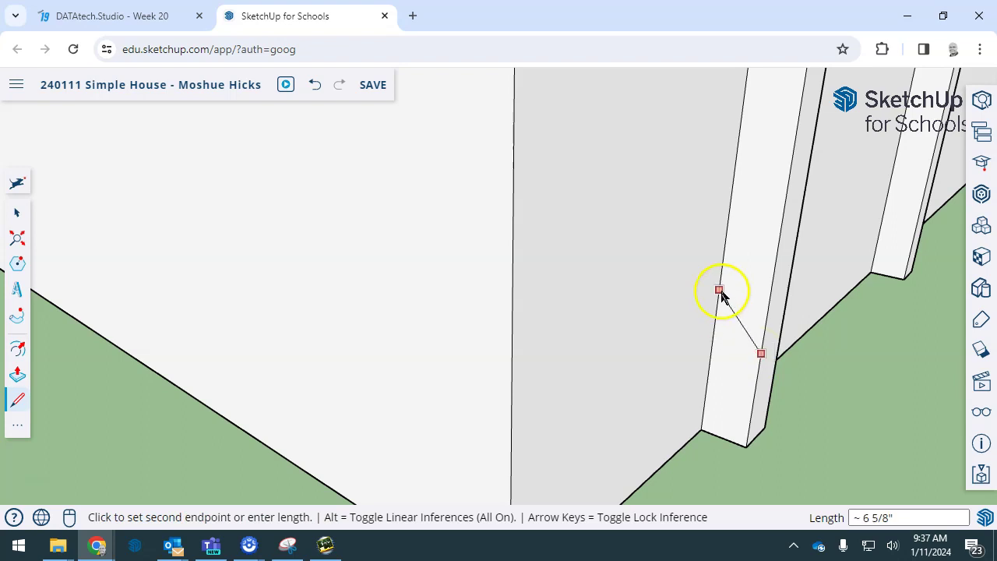
{"action": "left_click", "coordinate": [712, 338]}
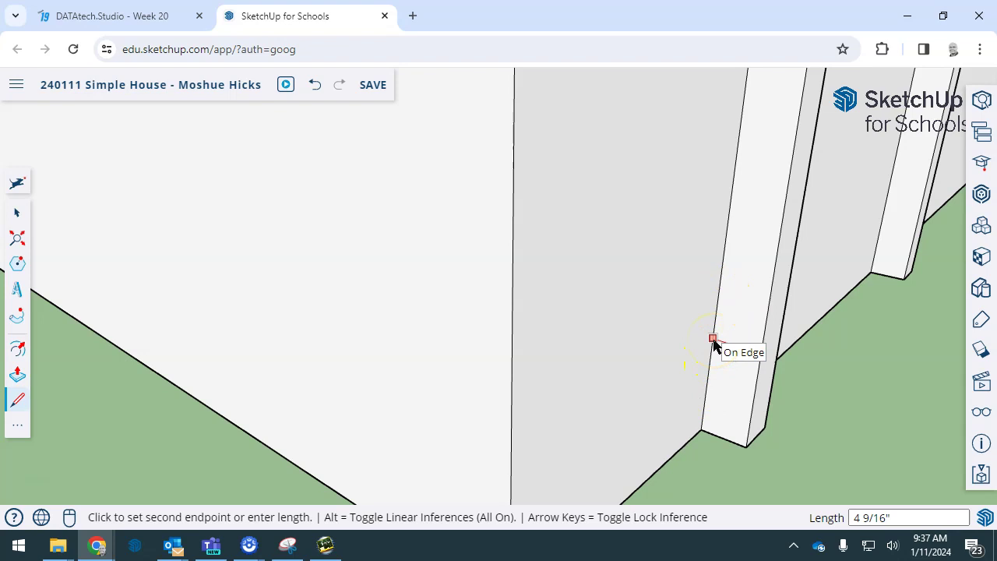
Try to run Follow Me on the base trim profile at the foot of the door jamb with that profile face preselected
{"action": "key", "text": "space"}
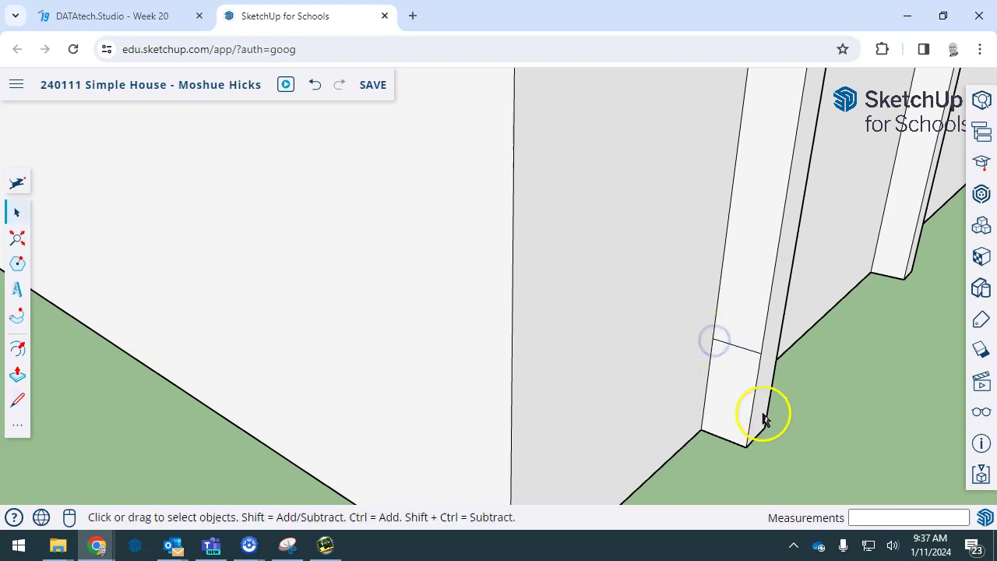
{"action": "left_click", "coordinate": [735, 384]}
{"action": "left_click", "coordinate": [746, 304]}
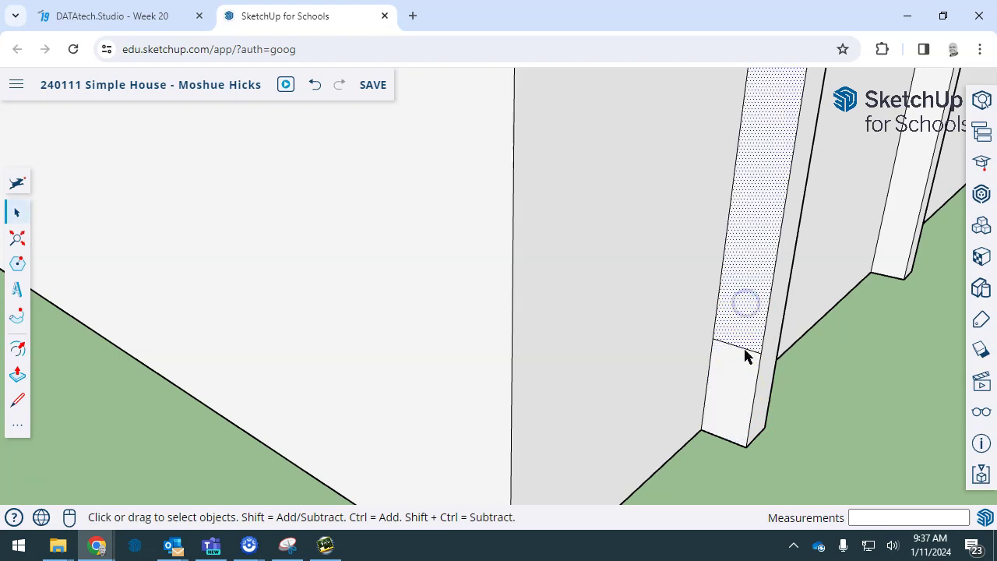
{"action": "mouse_move", "coordinate": [732, 421]}
{"action": "middle_mouse_down"}
{"action": "mouse_move", "coordinate": [725, 428]}
{"action": "mouse_move", "coordinate": [730, 403]}
{"action": "middle_mouse_up"}
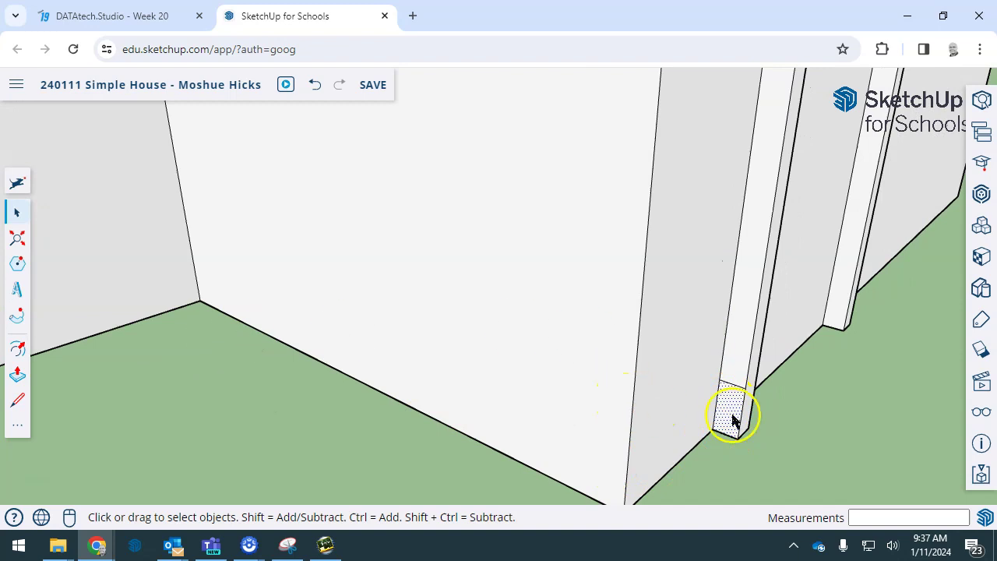
{"action": "middle_click_drag", "start_coordinate": [693, 441], "coordinate": [843, 345]}
{"action": "left_click", "coordinate": [857, 373]}
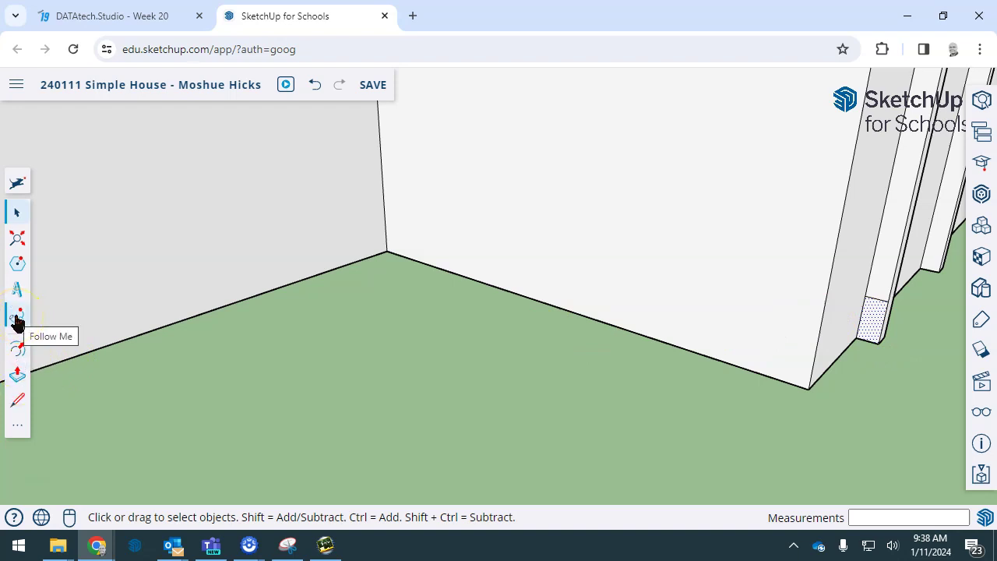
{"action": "left_click", "coordinate": [19, 424]}
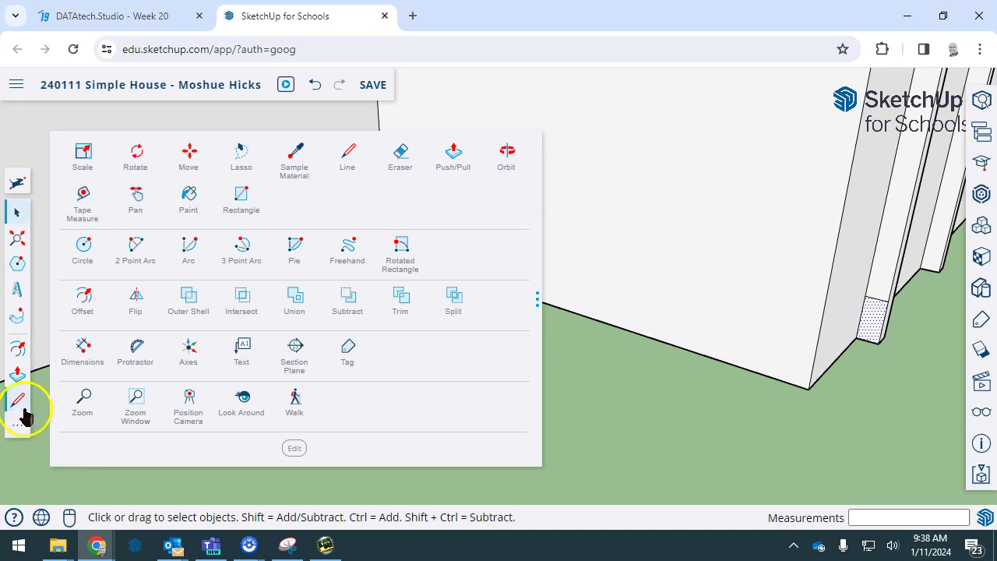
{"action": "left_click", "coordinate": [17, 316]}
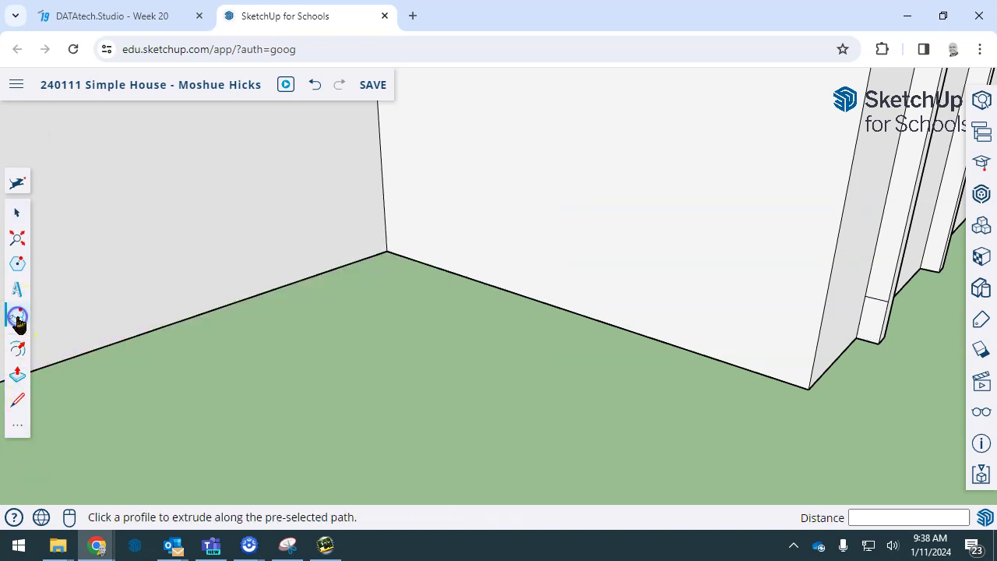
{"action": "left_click", "coordinate": [863, 316]}
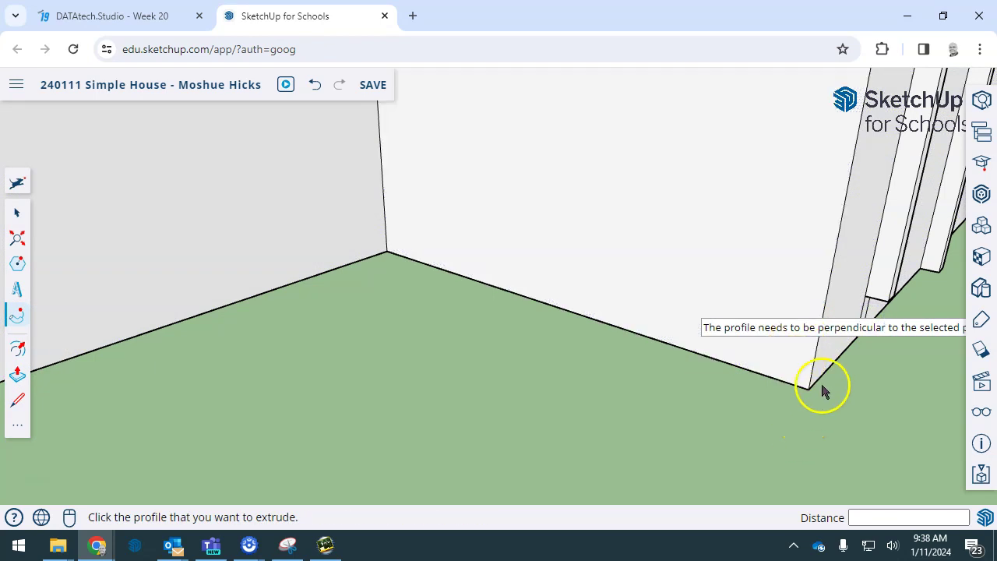
{"action": "key", "text": "ctrl+z"}
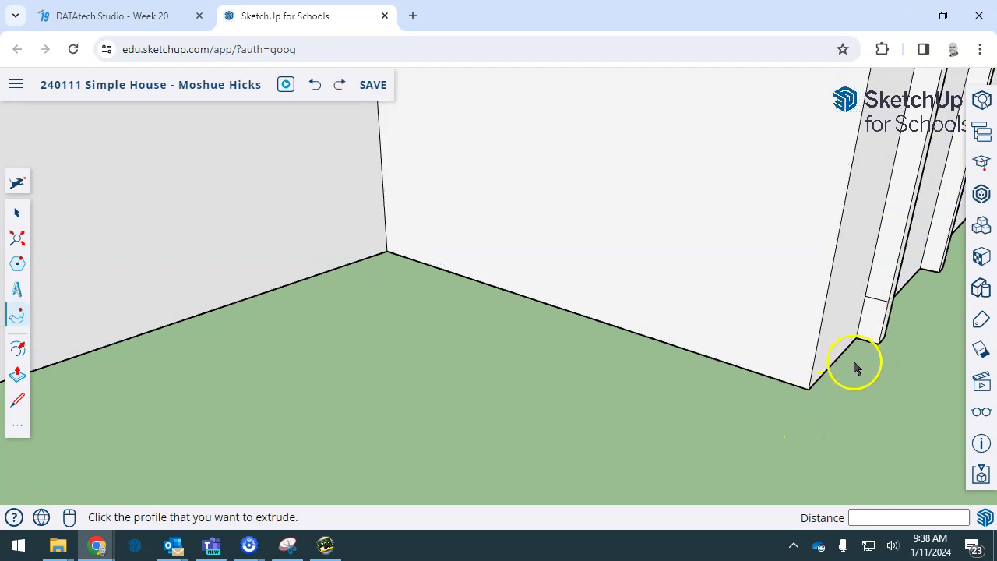
Try to sweep the base trim profile with Follow Me by tracing the base of the walls around the house to the opposite door jamb
{"action": "left_click", "coordinate": [868, 331]}
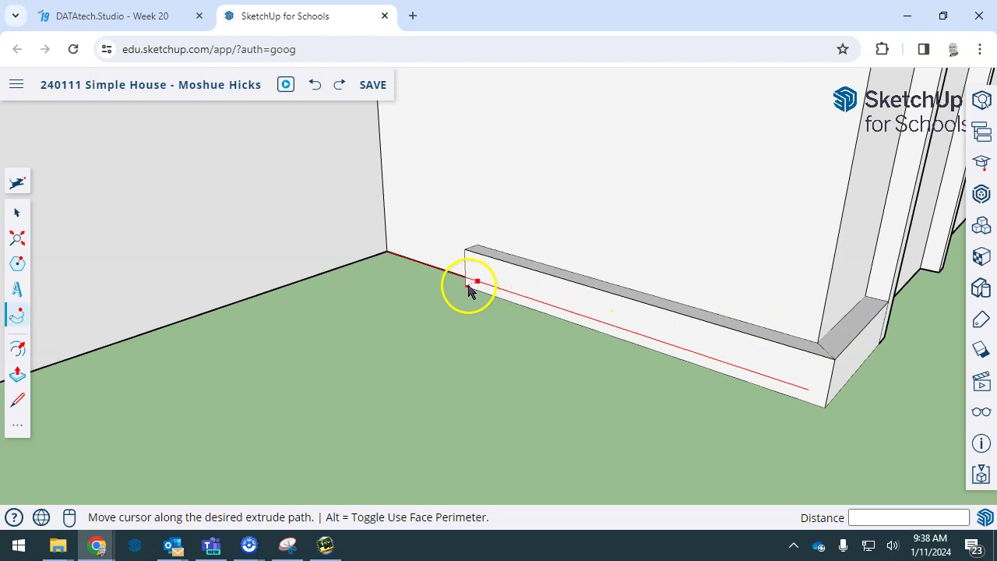
{"action": "middle_click_drag", "start_coordinate": [468, 286], "coordinate": [796, 320]}
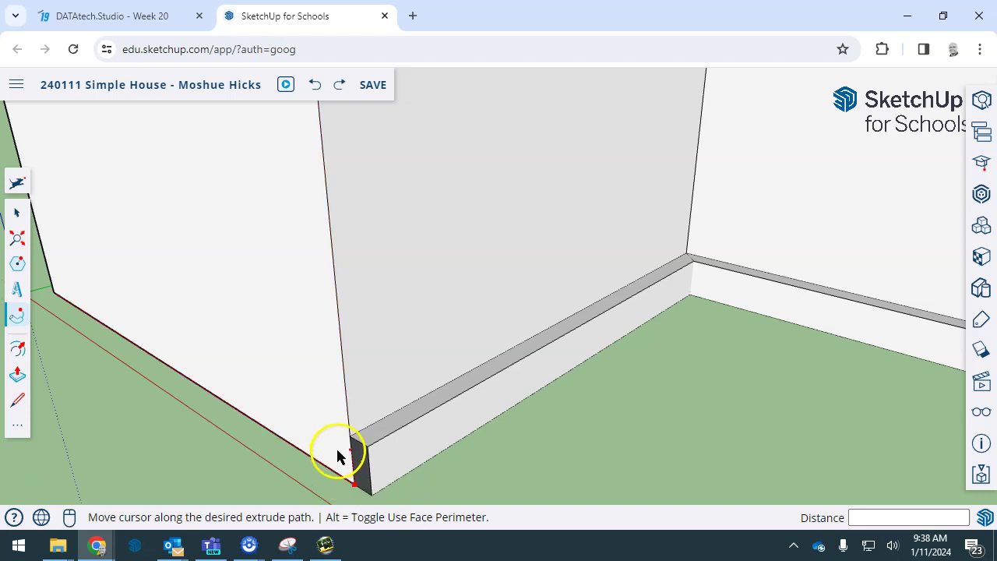
{"action": "scroll", "coordinate": [338, 418], "scroll_direction": "down", "scroll_amount": 6}
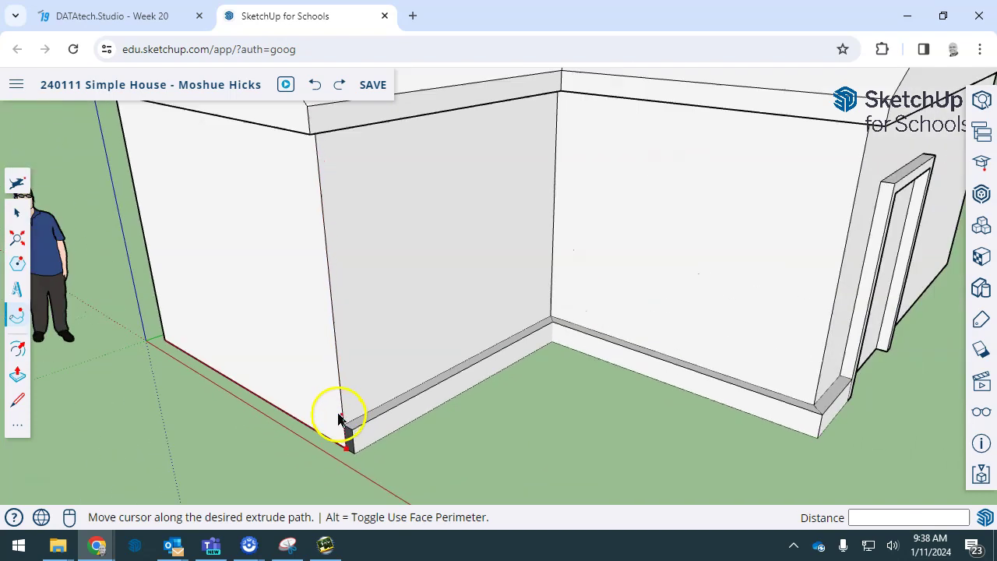
{"action": "middle_click_drag", "start_coordinate": [239, 367], "coordinate": [897, 316]}
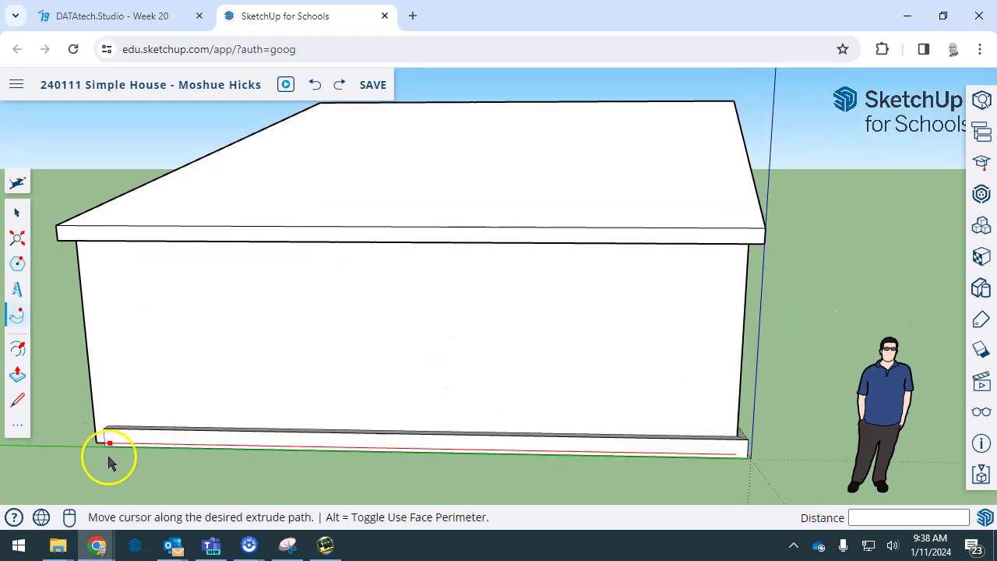
{"action": "middle_click_drag", "start_coordinate": [94, 454], "coordinate": [608, 382]}
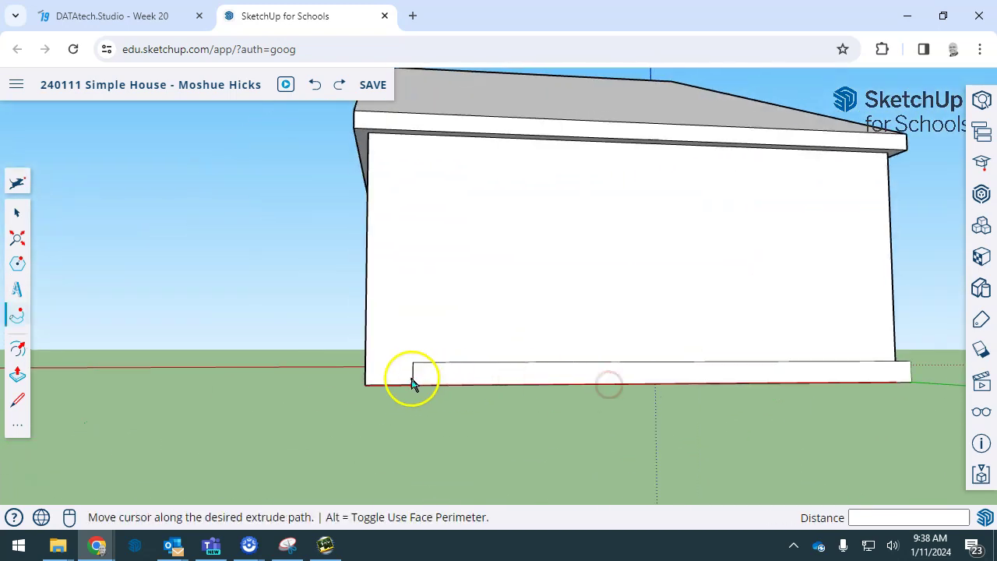
{"action": "middle_click_drag", "start_coordinate": [345, 384], "coordinate": [736, 395]}
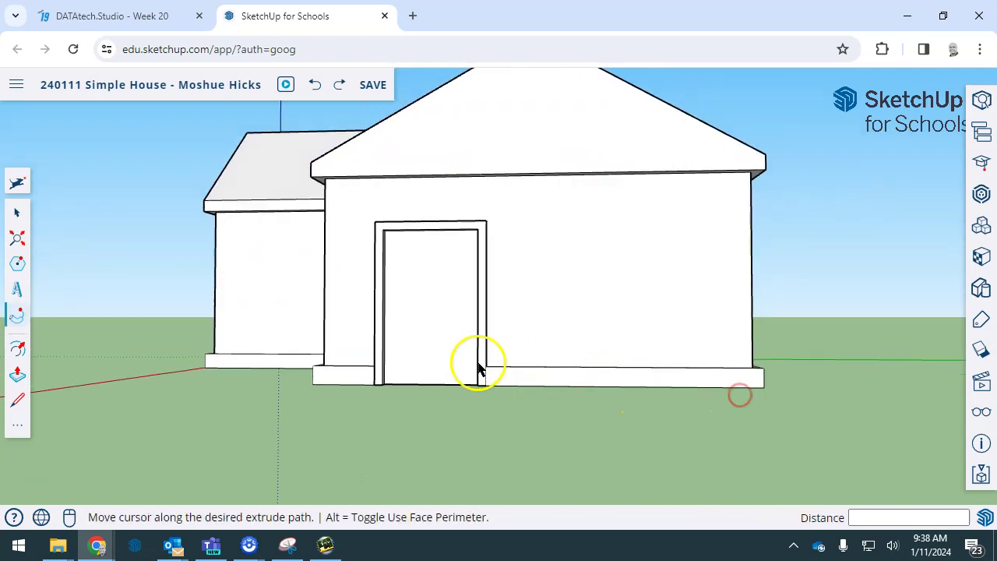
{"action": "scroll", "coordinate": [486, 370], "scroll_direction": "up", "scroll_amount": 5}
{"action": "middle_click_drag", "start_coordinate": [495, 360], "coordinate": [393, 328]}
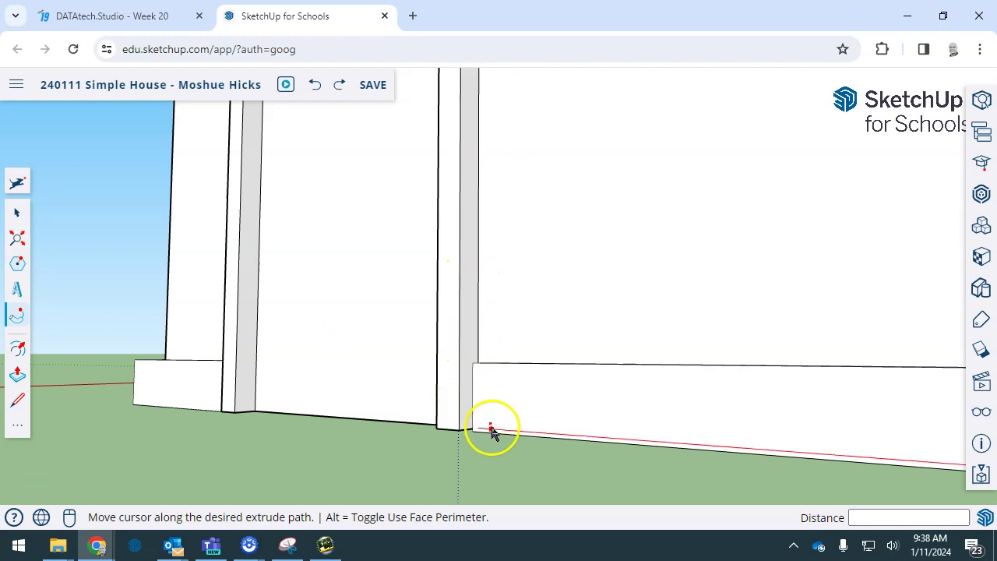
{"action": "scroll", "coordinate": [466, 387], "scroll_direction": "up", "scroll_amount": 3}
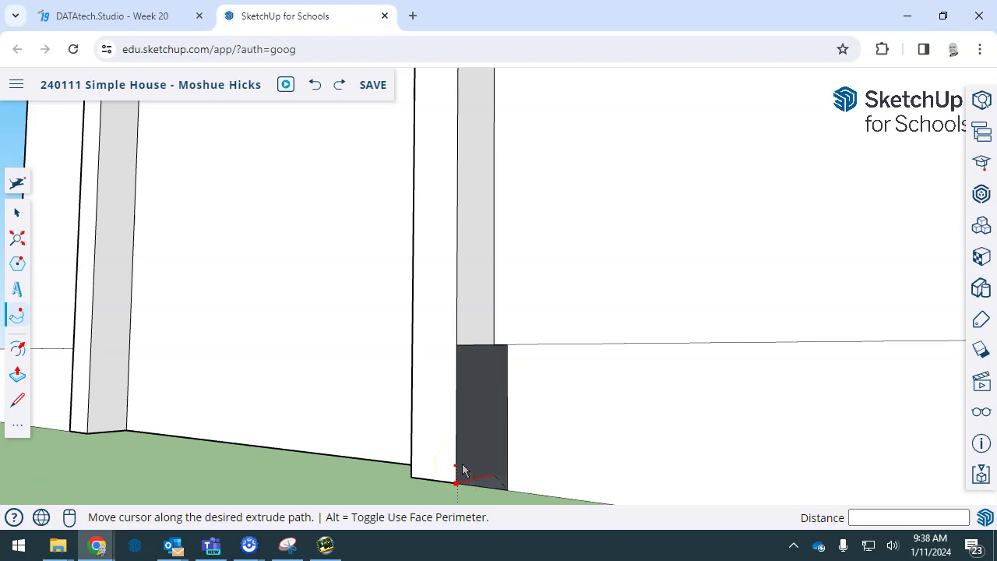
{"action": "middle_click_drag", "start_coordinate": [472, 423], "coordinate": [654, 415]}
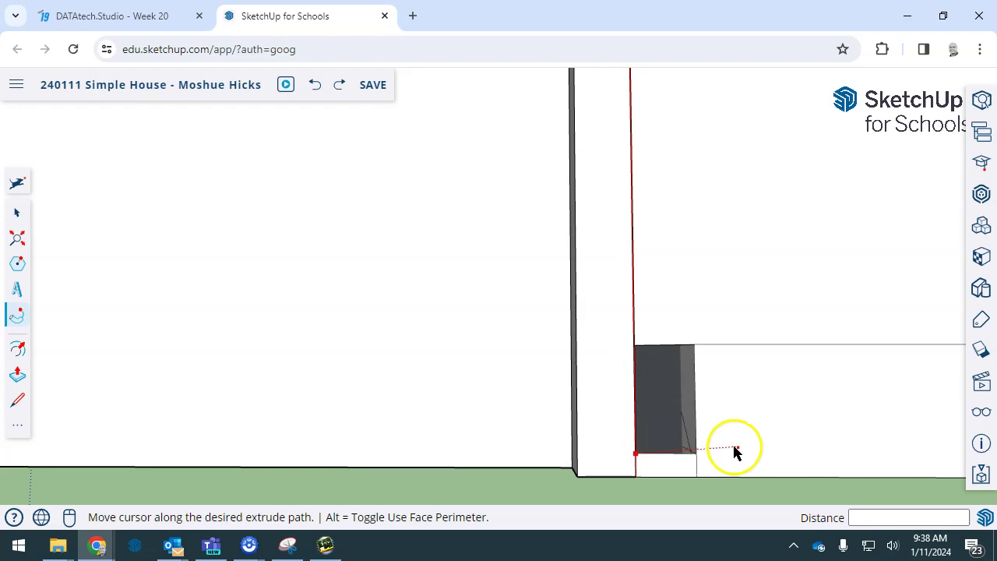
{"action": "left_click", "coordinate": [669, 424]}
{"action": "scroll", "coordinate": [718, 421], "scroll_direction": "down", "scroll_amount": 6}
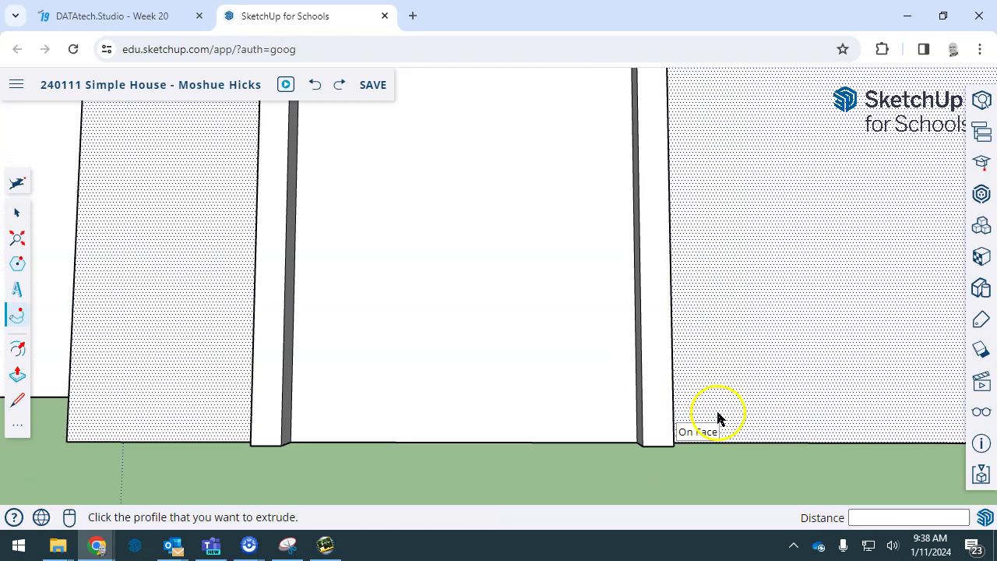
Try the Follow Me sweep from beneath the house, tracing the floor's edges from one door jamb to the other, and undo it
{"action": "key", "text": "space"}
{"action": "middle_click_drag", "start_coordinate": [538, 464], "coordinate": [542, 367]}
{"action": "scroll", "coordinate": [543, 367], "scroll_direction": "down", "scroll_amount": 5}
{"action": "middle_click_drag", "start_coordinate": [619, 468], "coordinate": [686, 346]}
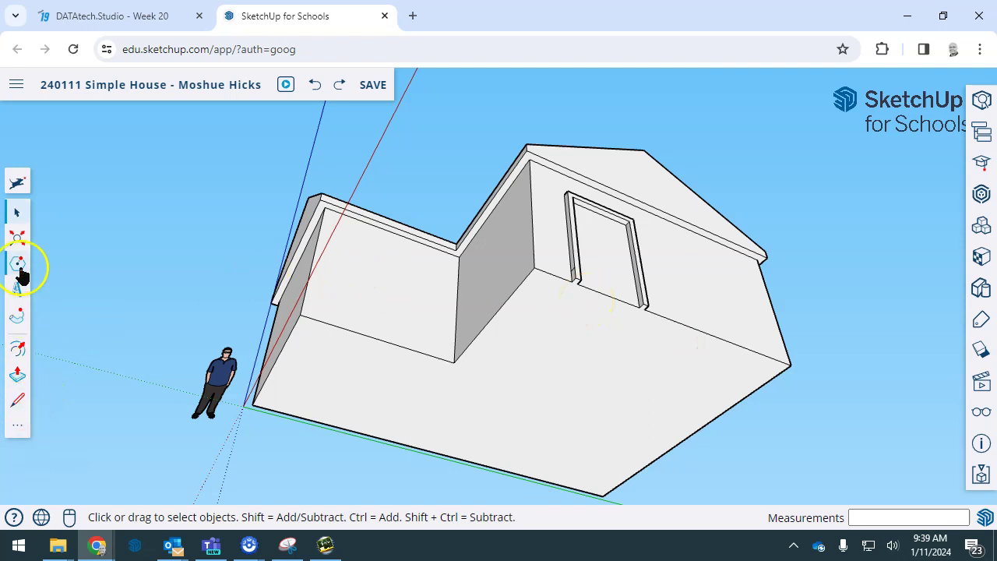
{"action": "left_click", "coordinate": [17, 315]}
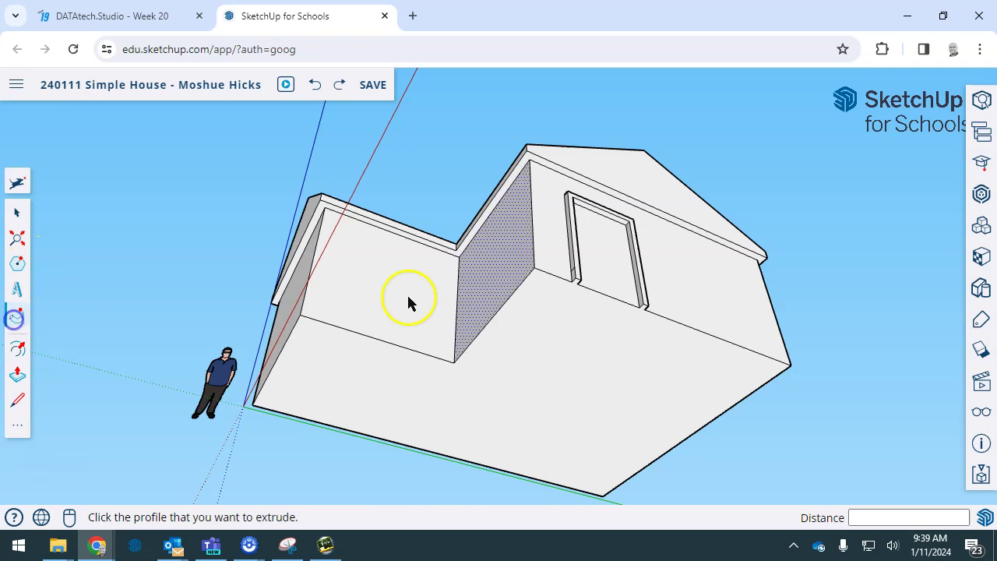
{"action": "left_click", "coordinate": [573, 280]}
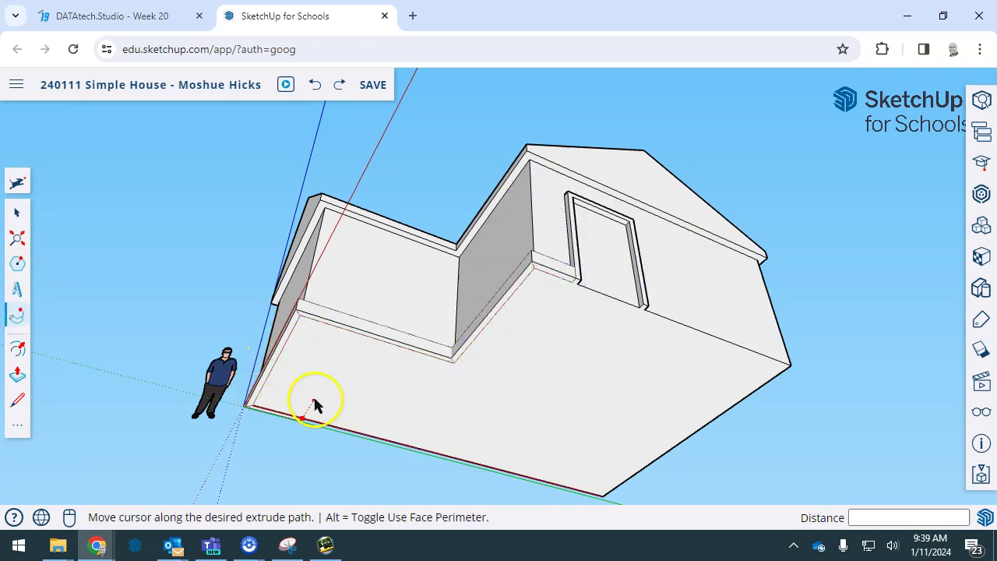
{"action": "left_click", "coordinate": [639, 307]}
{"action": "middle_click_drag", "start_coordinate": [609, 382], "coordinate": [440, 466]}
{"action": "middle_click_drag", "start_coordinate": [470, 425], "coordinate": [752, 286]}
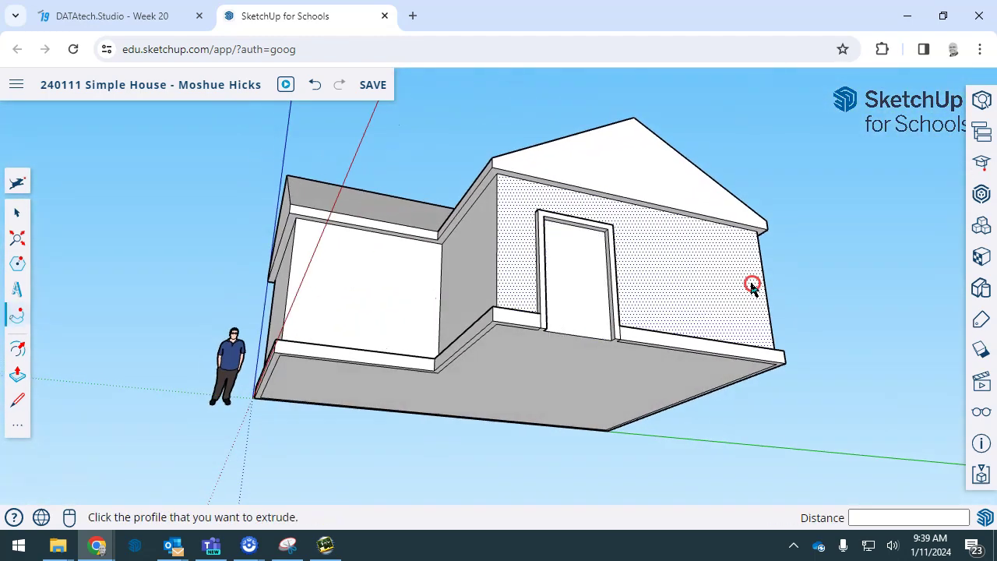
{"action": "key", "text": "ctrl+z"}
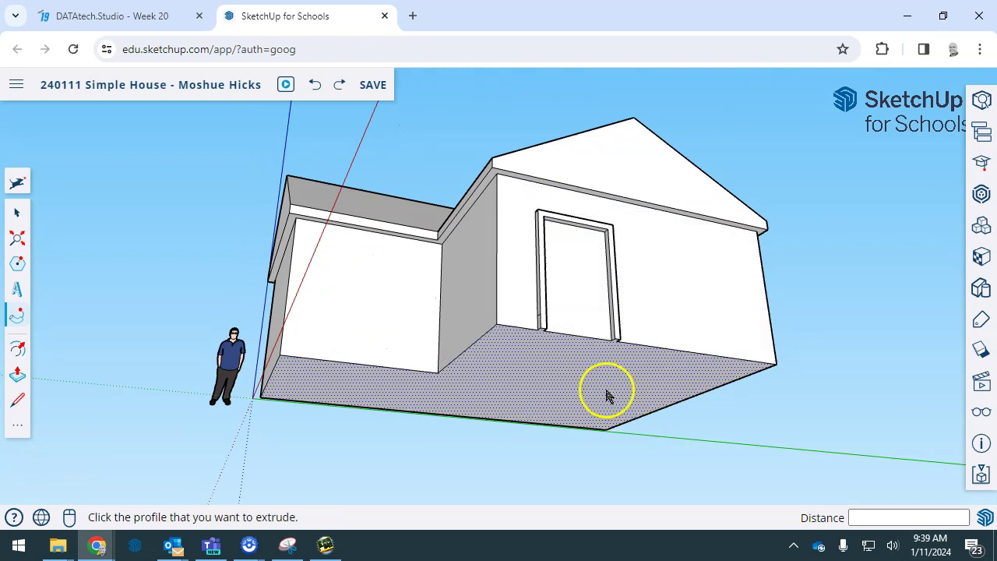
Select the floor's outer edges from one door jamb around the house to the other, leaving out the doorway, as the sweep path
{"action": "scroll", "coordinate": [603, 390], "scroll_direction": "up", "scroll_amount": 4}
{"action": "key", "text": "space"}
{"action": "scroll", "coordinate": [587, 390], "scroll_direction": "down", "scroll_amount": 4}
{"action": "middle_click_drag", "start_coordinate": [594, 413], "coordinate": [587, 285]}
{"action": "left_click", "coordinate": [534, 232]}
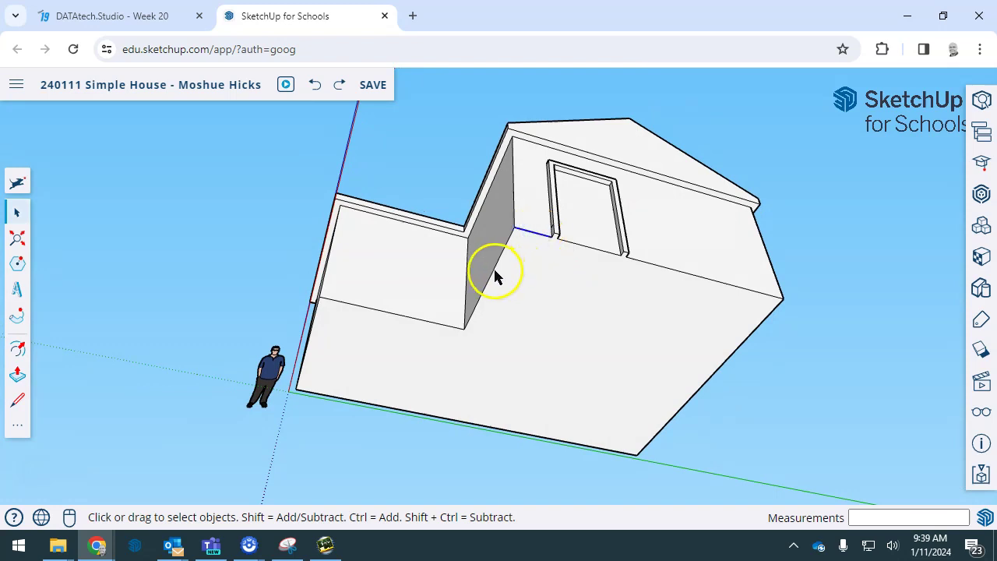
{"action": "left_click", "coordinate": [340, 401], "text": "shift"}
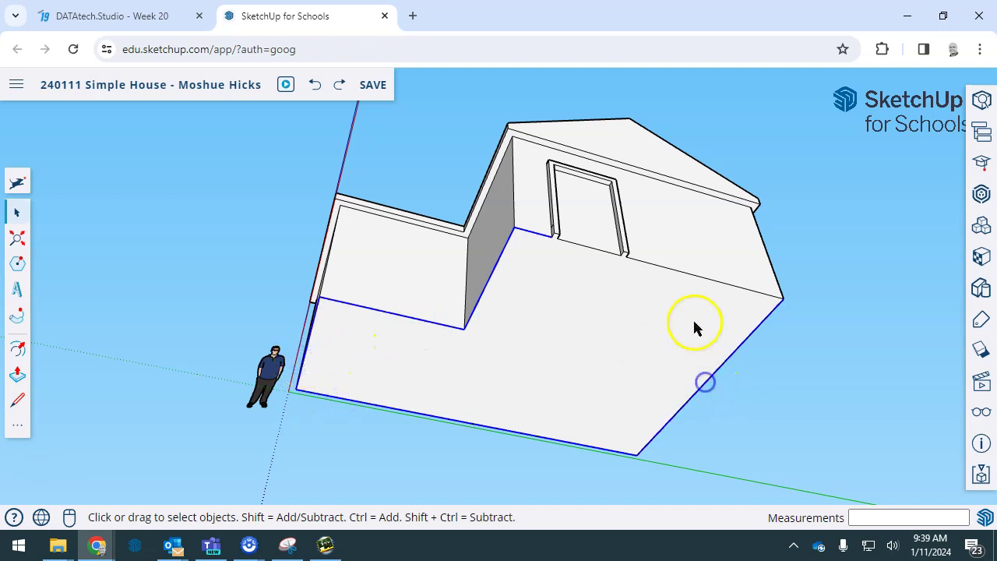
{"action": "middle_click_drag", "start_coordinate": [635, 336], "coordinate": [724, 384]}
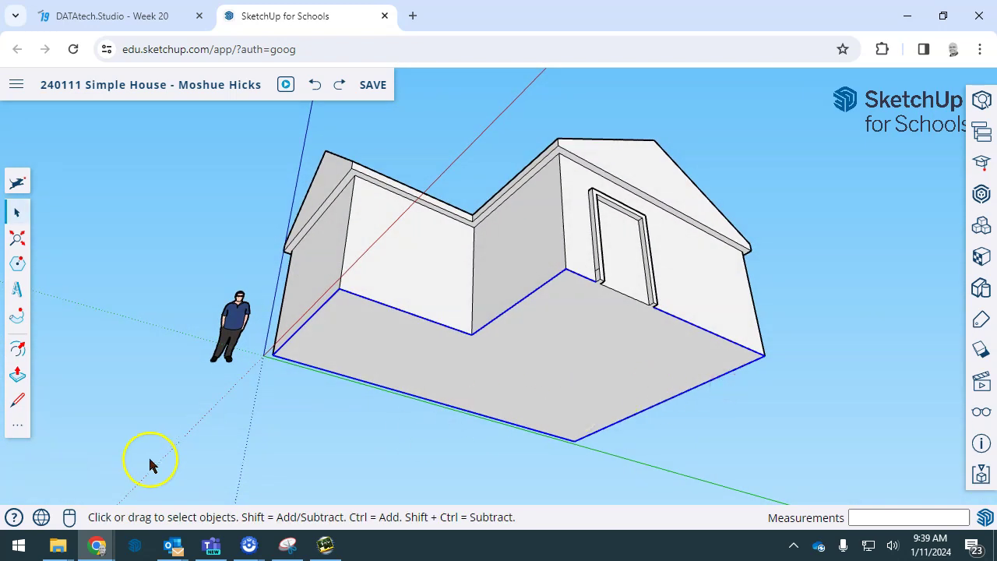
Extrude the base trim profile on the door jamb along the preselected floor edges with Follow Me and check the trim from the front
{"action": "left_click", "coordinate": [19, 322]}
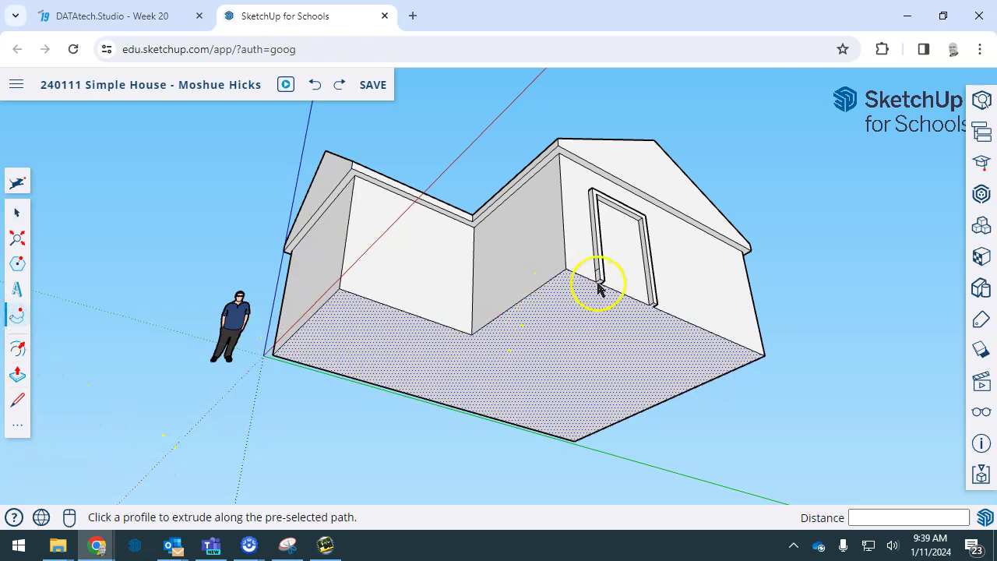
{"action": "scroll", "coordinate": [586, 296], "scroll_direction": "up", "scroll_amount": 2}
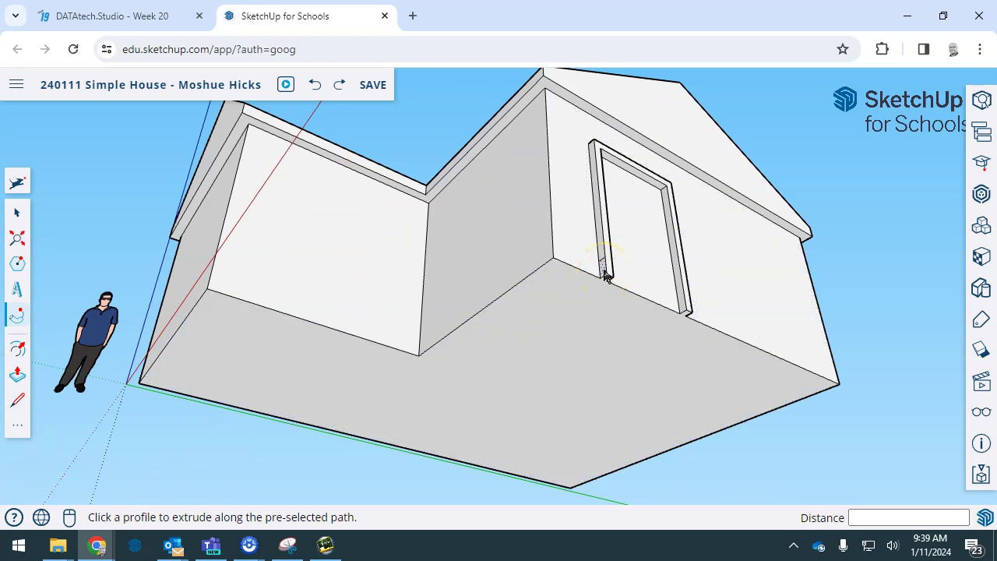
{"action": "left_click", "coordinate": [604, 271]}
{"action": "middle_click_drag", "start_coordinate": [742, 379], "coordinate": [622, 489]}
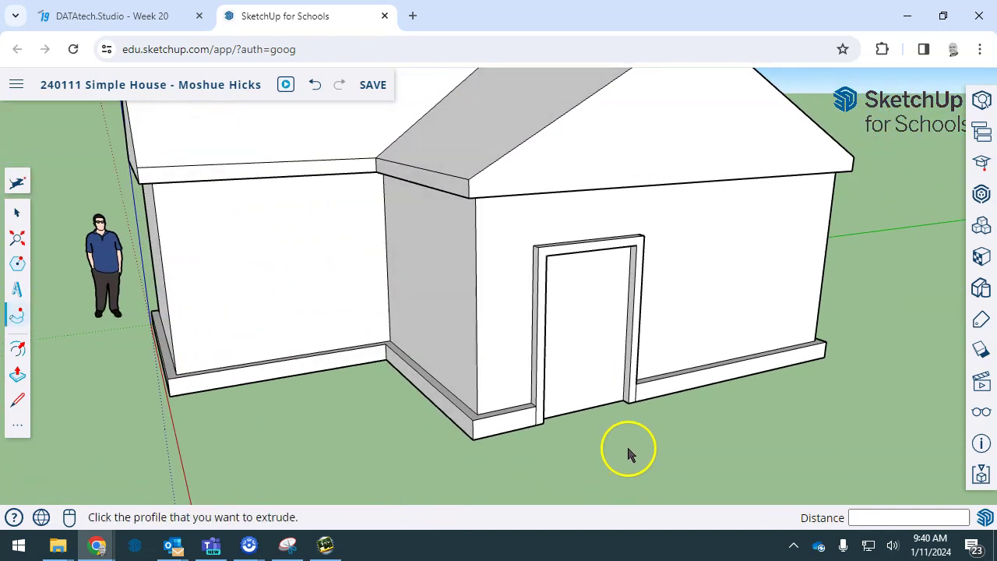
{"action": "middle_click_drag", "start_coordinate": [627, 455], "coordinate": [637, 428]}
{"action": "middle_click_drag", "start_coordinate": [708, 360], "coordinate": [568, 434]}
{"action": "middle_click_drag", "start_coordinate": [543, 400], "coordinate": [612, 380]}
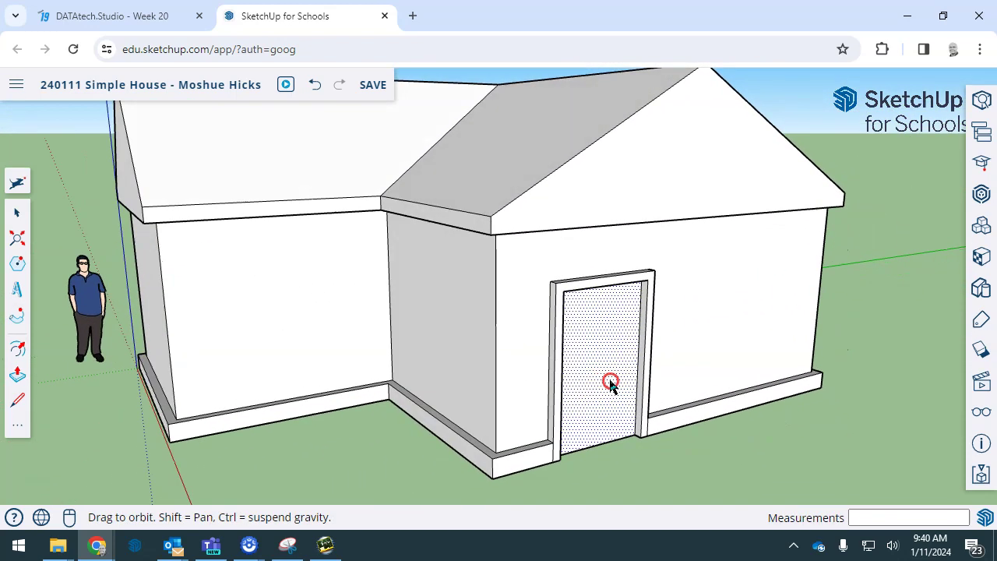
{"action": "scroll", "coordinate": [572, 395], "scroll_direction": "down", "scroll_amount": 4}
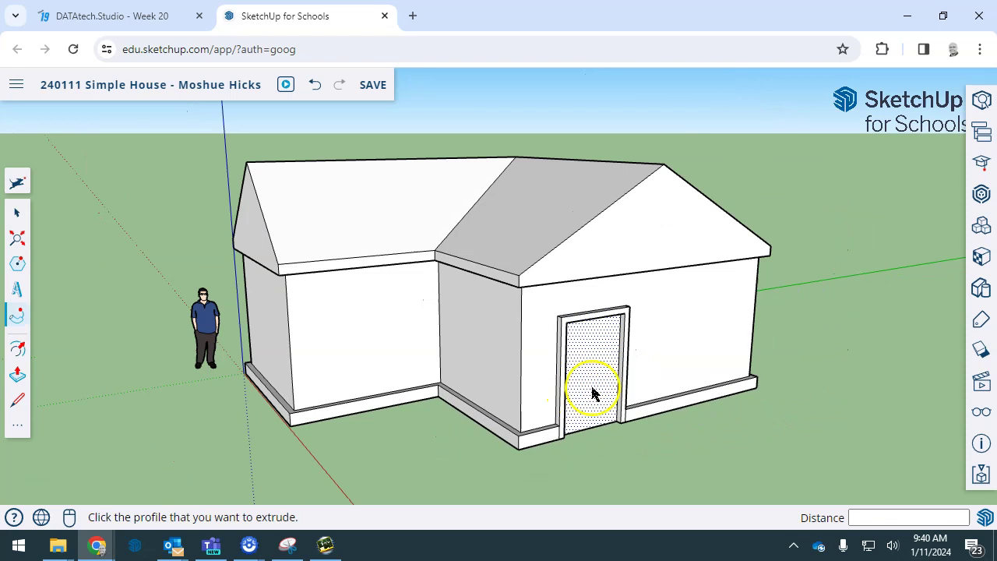